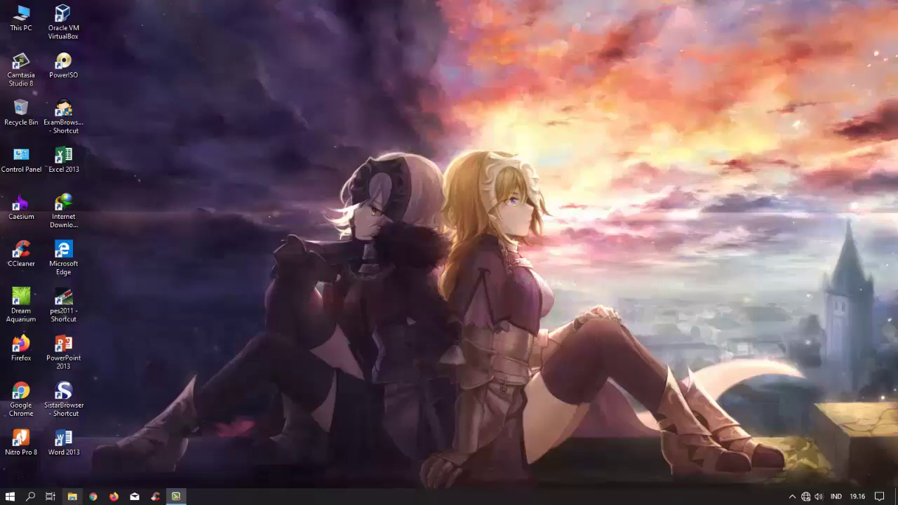
# - Browse to N:\Master\OperationSystem in File Explorer, locate garuda2011.iso, and minimize the window
pyautogui.click(72, 496)
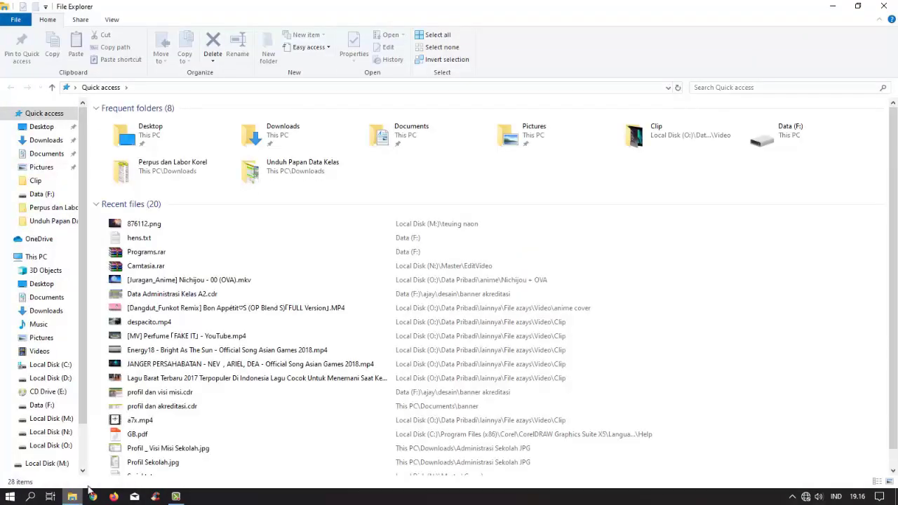
pyautogui.click(62, 432)
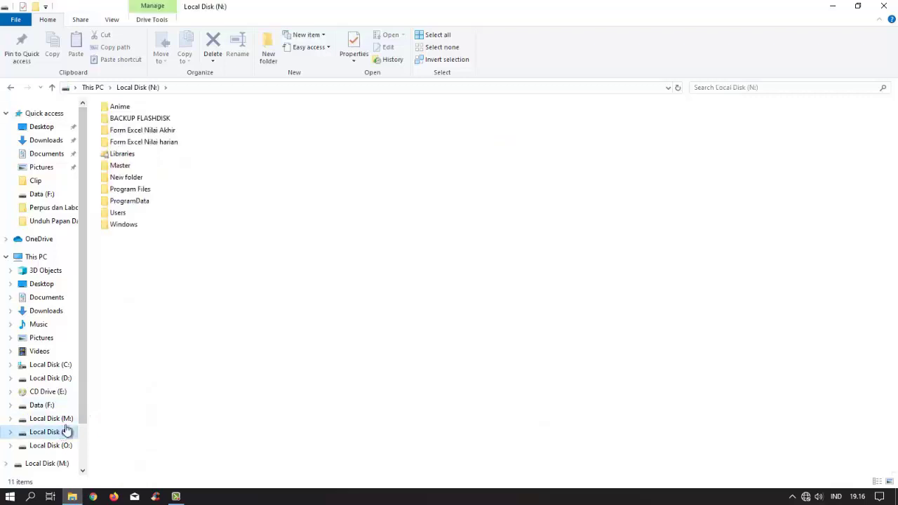
pyautogui.doubleClick(170, 167)
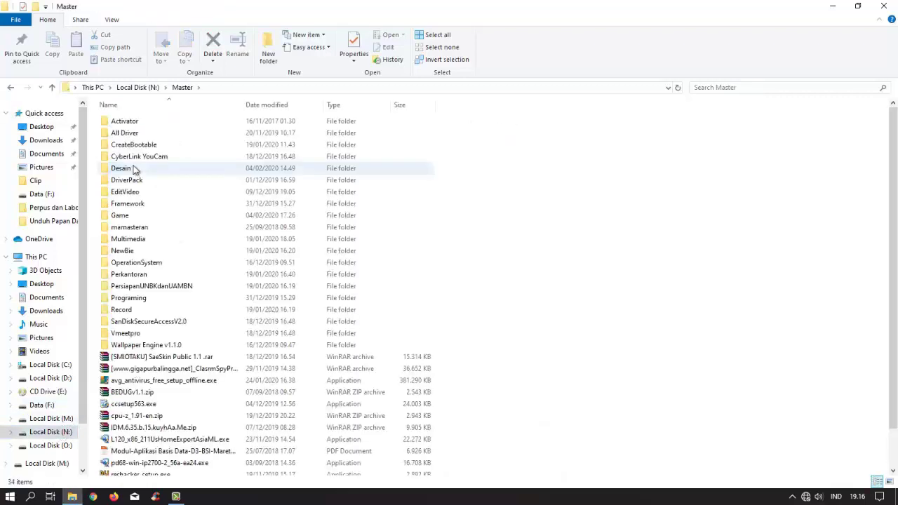
pyautogui.doubleClick(154, 264)
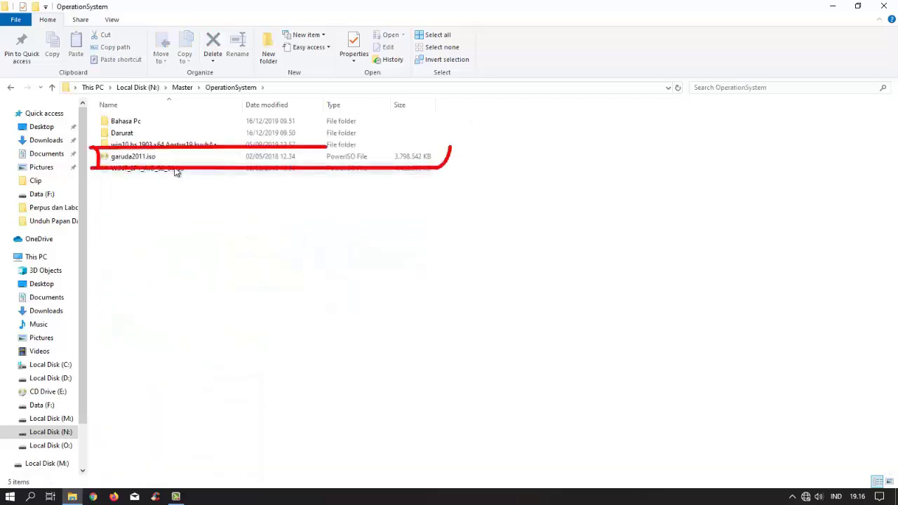
pyautogui.moveTo(170, 161)
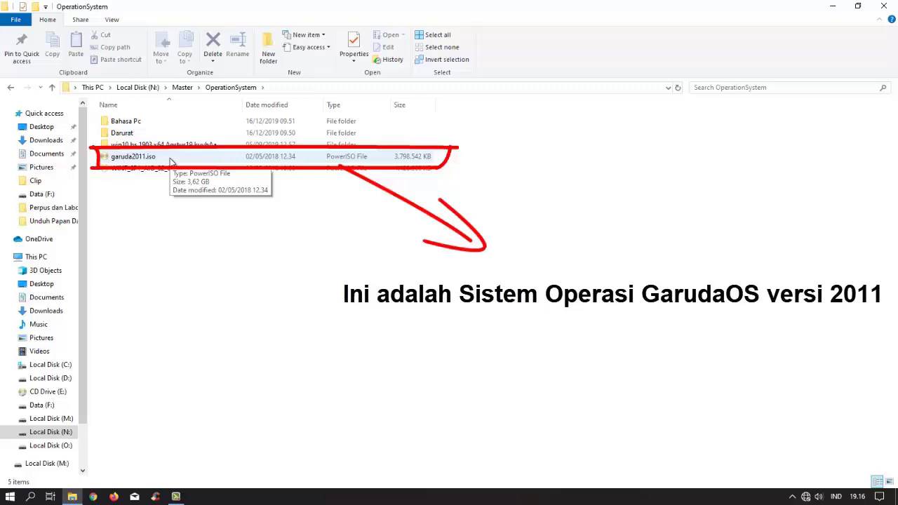
pyautogui.click(831, 9)
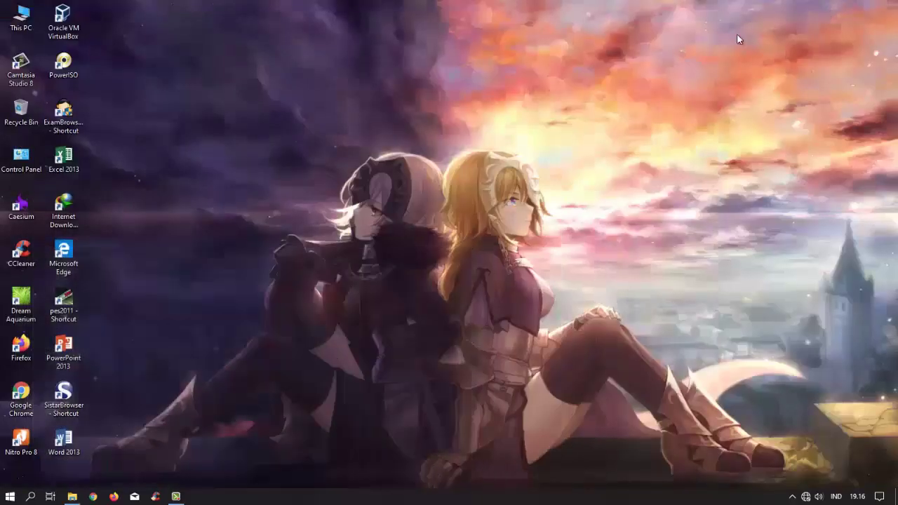
# - Start Oracle VM VirtualBox and begin a new virtual machine named linuxgaruda, of type Linux and version Other Linux (32-bit)
pyautogui.click(78, 35)
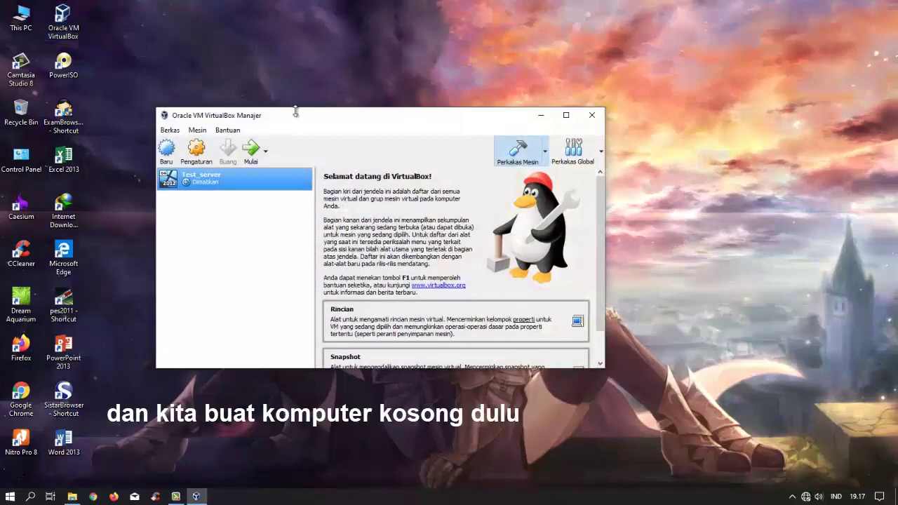
pyautogui.click(167, 150)
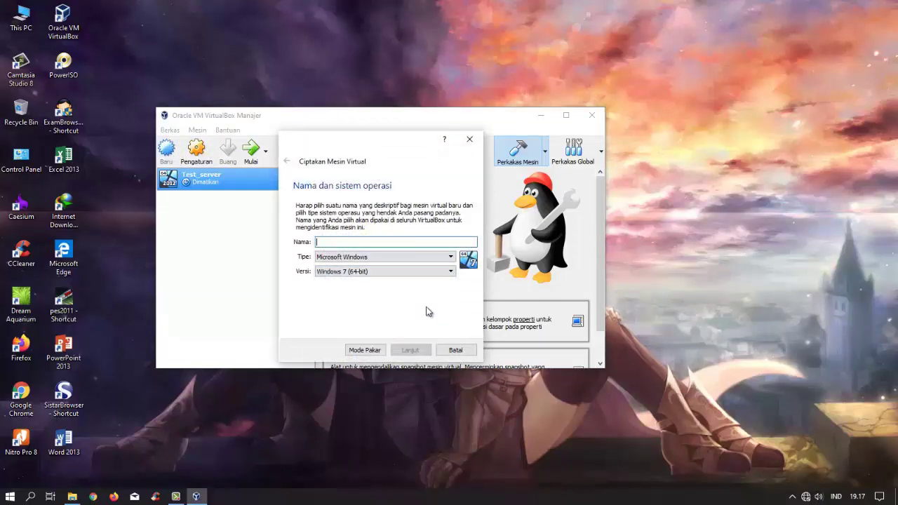
pyautogui.write('linuxgaruda')
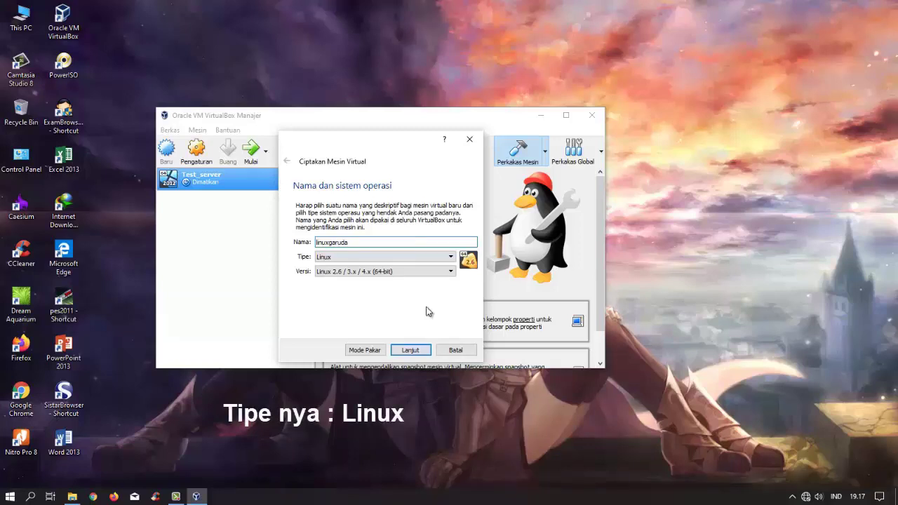
pyautogui.click(415, 272)
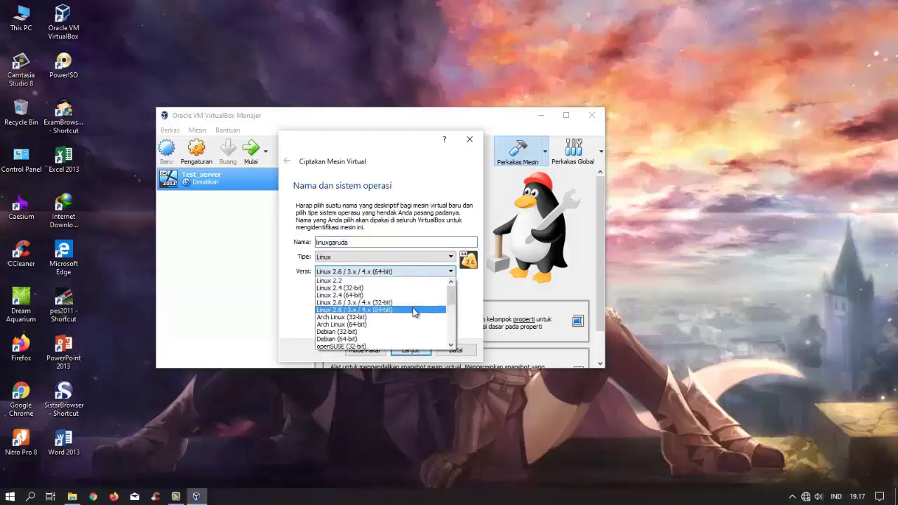
pyautogui.scroll(-5, 414, 312)
pyautogui.scroll(-1, 412, 317)
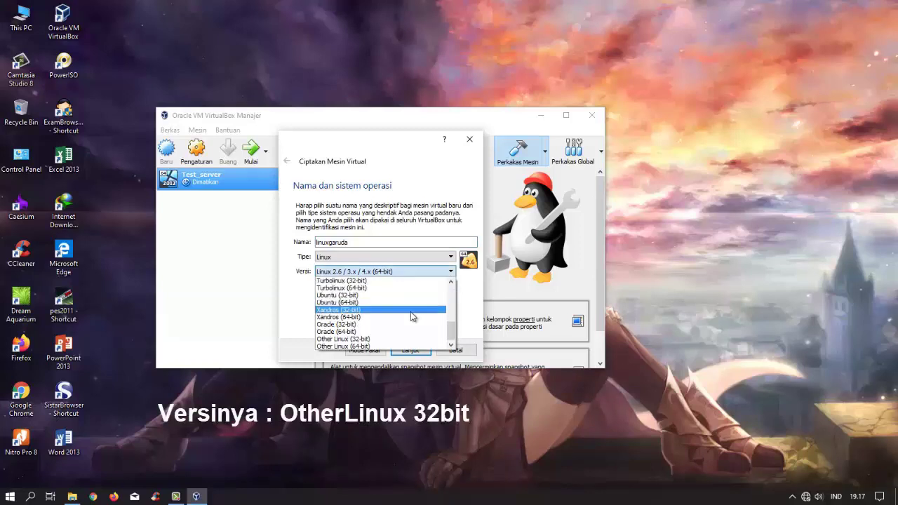
pyautogui.click(377, 339)
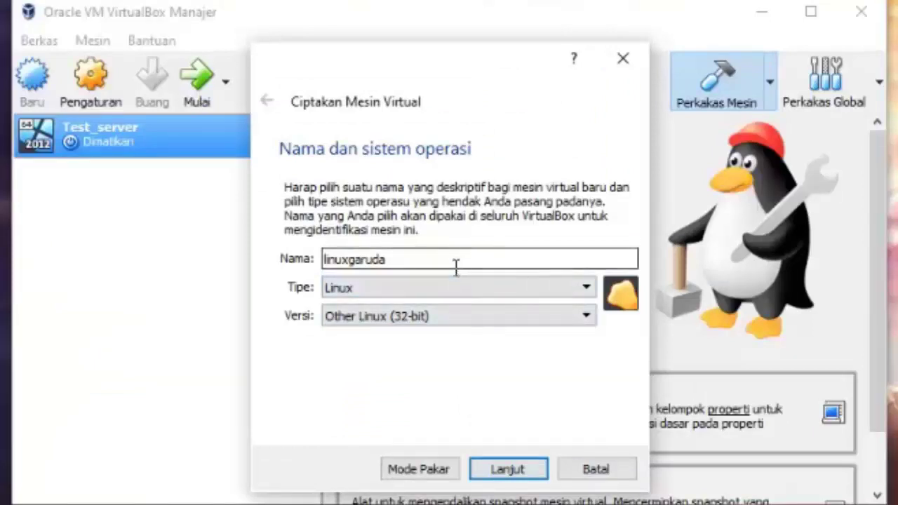
# - Review the available operating system types and versions for the new machine, keeping Linux and Other Linux (32-bit)
pyautogui.click(449, 293)
pyautogui.click(434, 321)
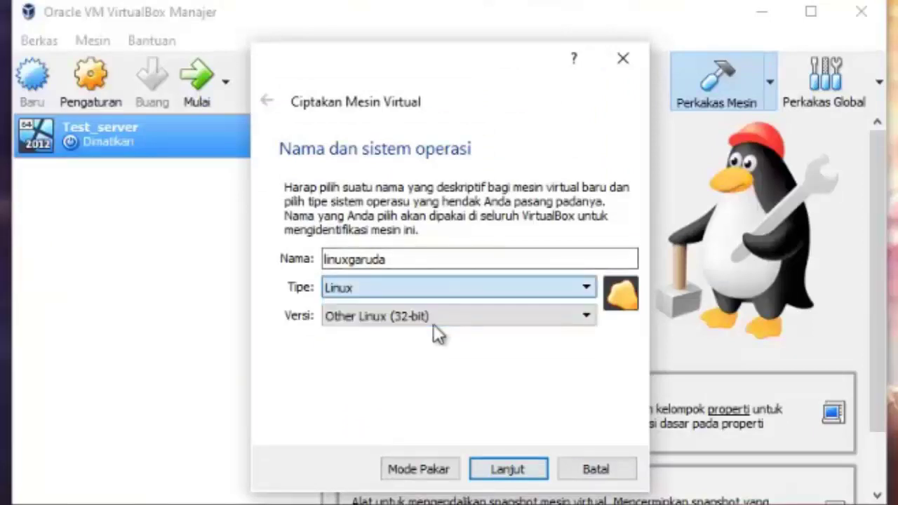
pyautogui.click(435, 321)
pyautogui.scroll(5, 433, 375)
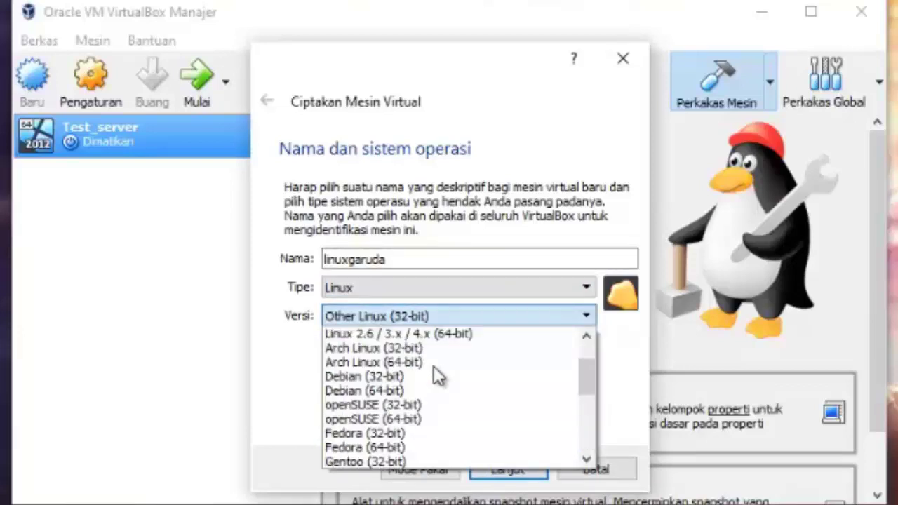
pyautogui.scroll(2, 434, 372)
pyautogui.scroll(-6, 434, 371)
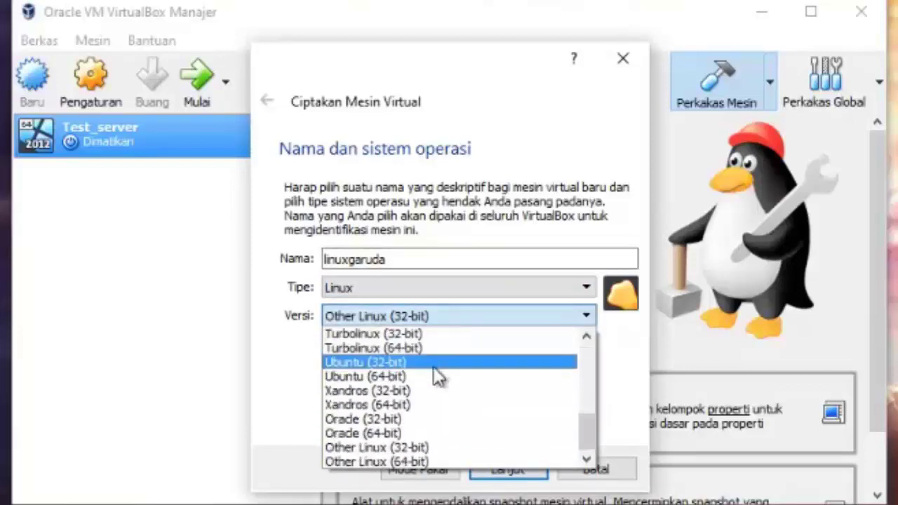
pyautogui.click(434, 451)
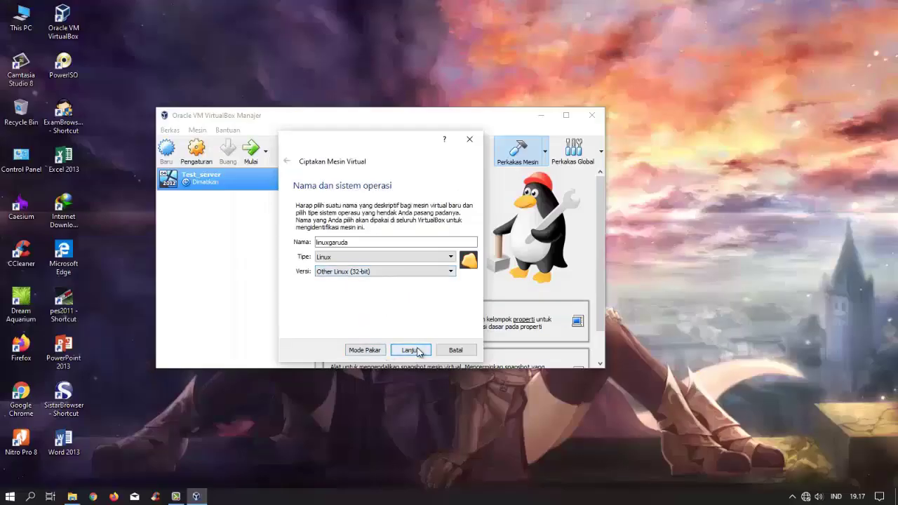
# - Accept the name and operating system, and allocate 2048 MB of memory to the virtual machine
pyautogui.click(417, 351)
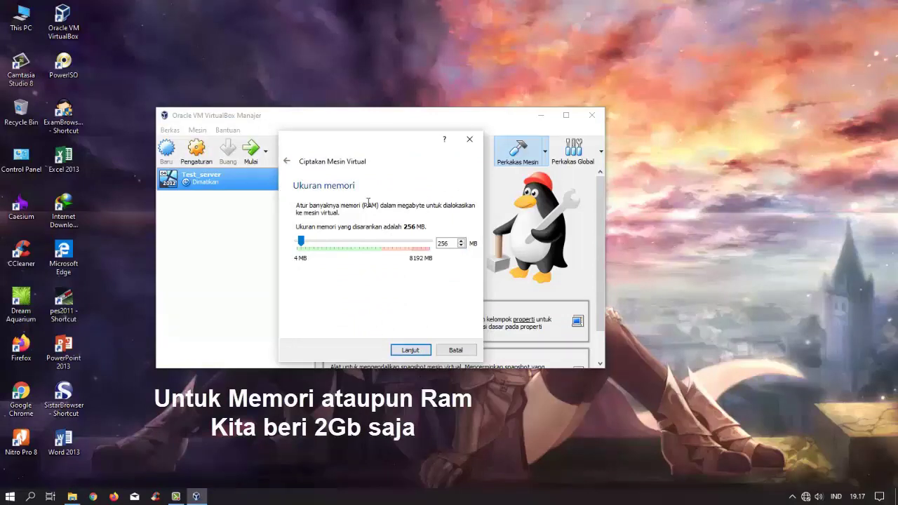
pyautogui.moveTo(305, 244); pyautogui.dragTo(334, 247)
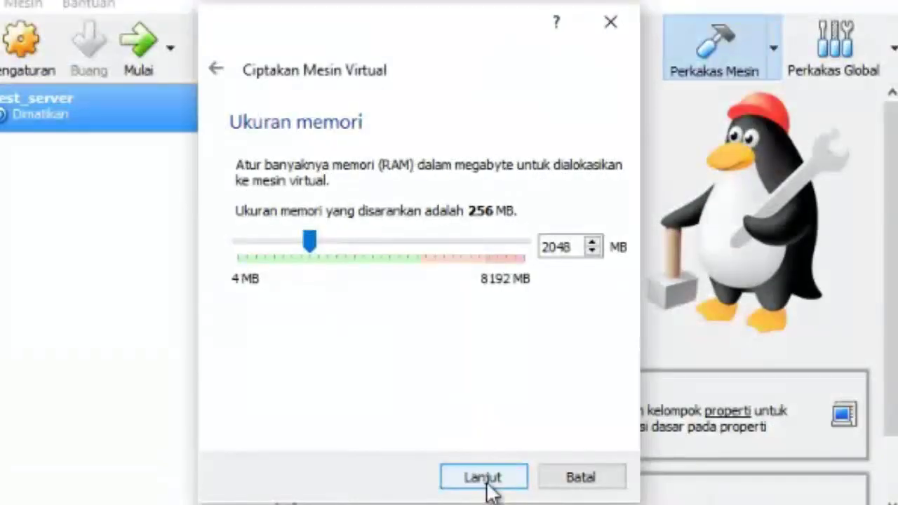
pyautogui.click(487, 480)
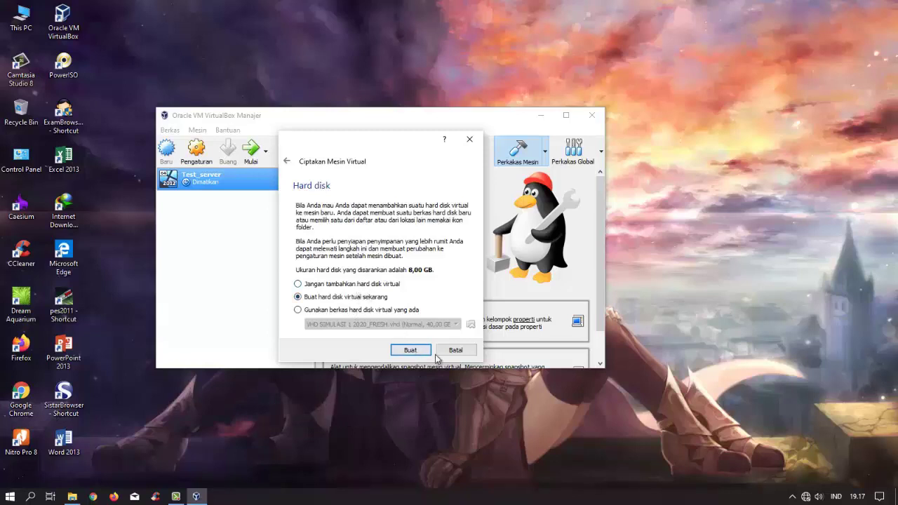
# - Create a dynamically allocated VDI hard disk named linuxgaruda with a size of 8.00 GB for the machine
pyautogui.click(414, 351)
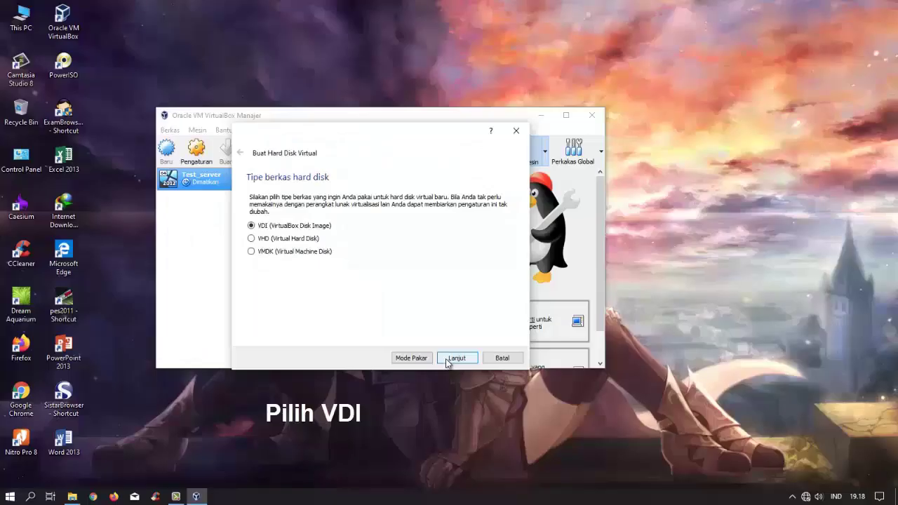
pyautogui.click(448, 359)
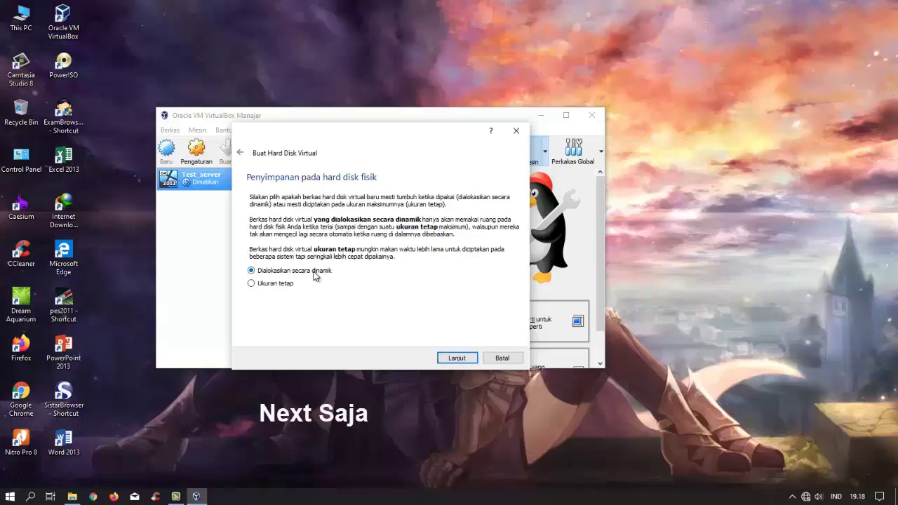
pyautogui.click(458, 359)
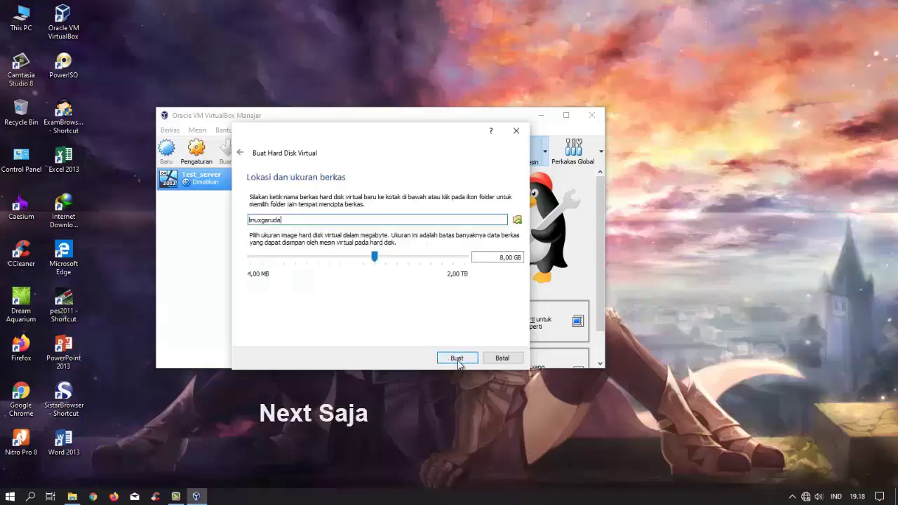
pyautogui.click(458, 359)
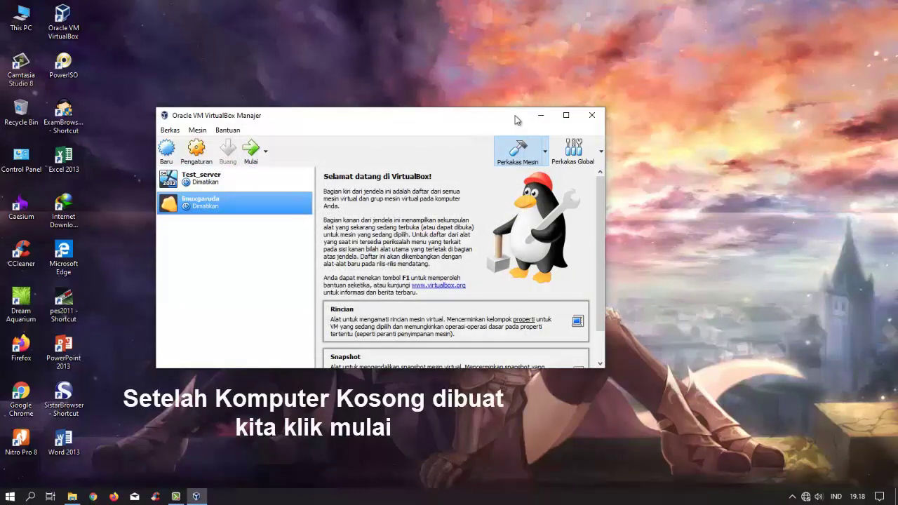
# - Start the linuxgaruda virtual machine and open the file chooser for its start-up optical disk
pyautogui.moveTo(480, 121); pyautogui.dragTo(427, 24)
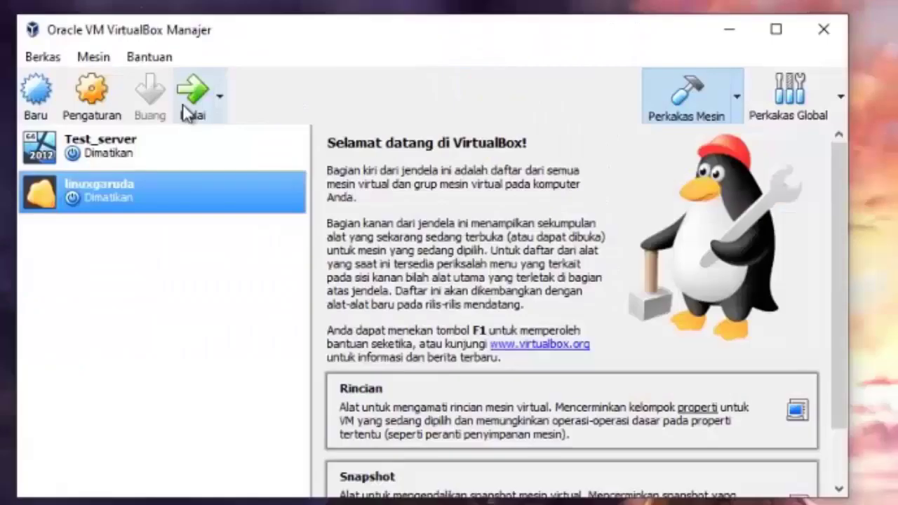
pyautogui.click(198, 58)
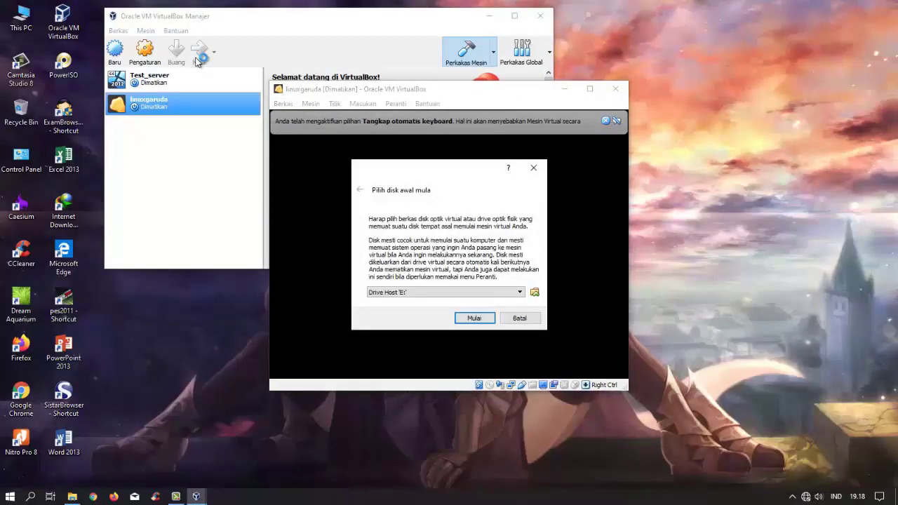
pyautogui.click(538, 298)
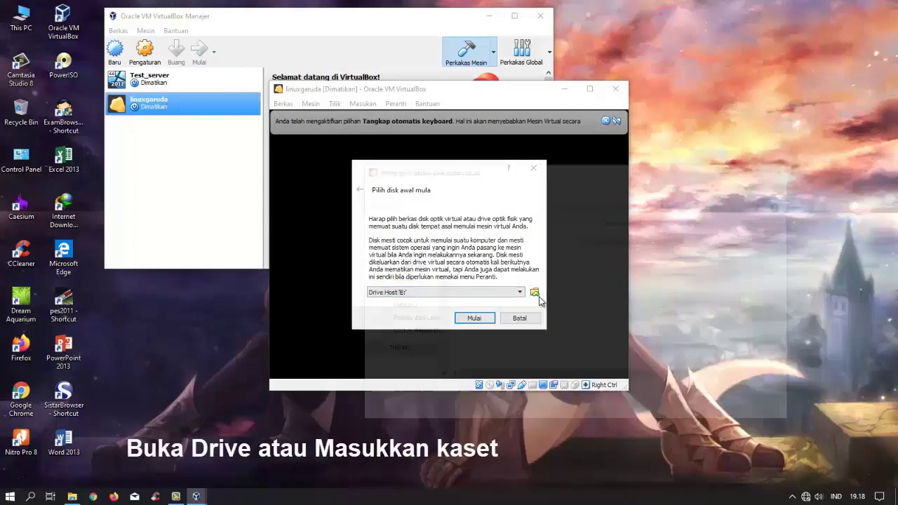
pyautogui.scroll(-1, 440, 308)
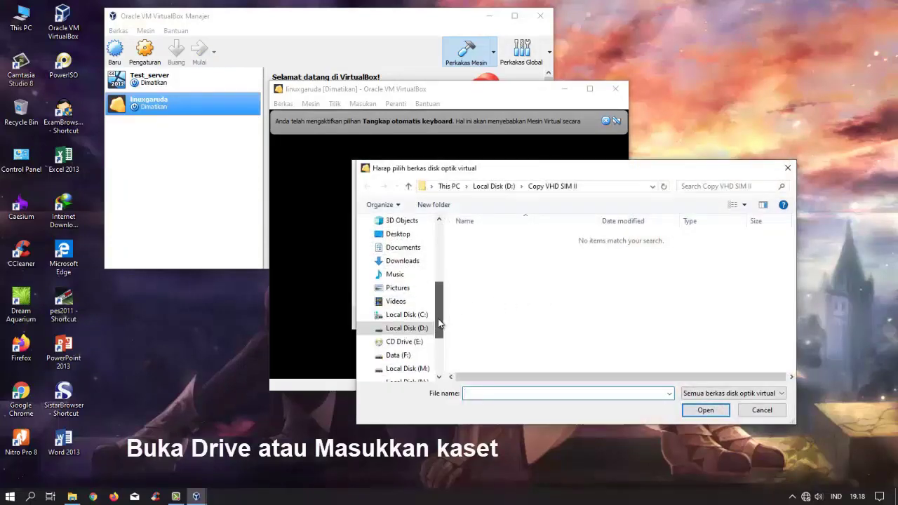
# - Switch to File Explorer, copy the path of the OperationSystem folder, and minimize the window again
pyautogui.moveTo(72, 496)
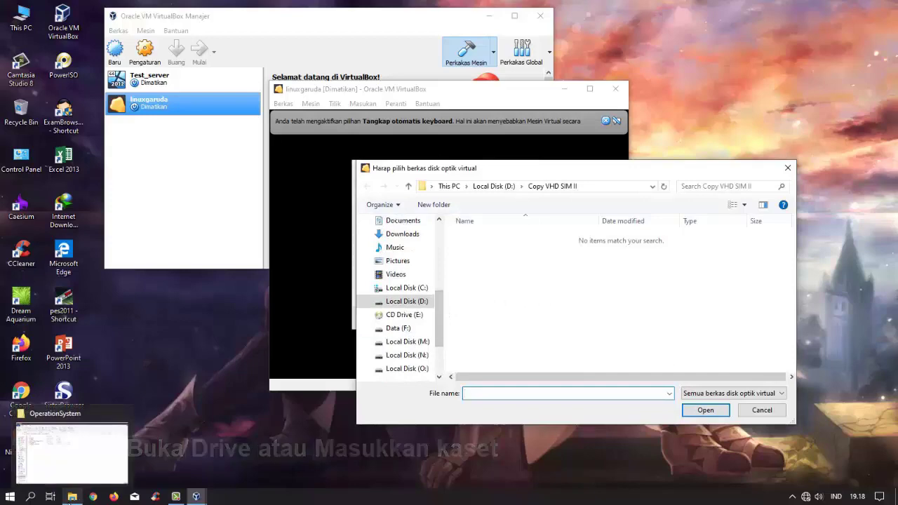
pyautogui.click(64, 459)
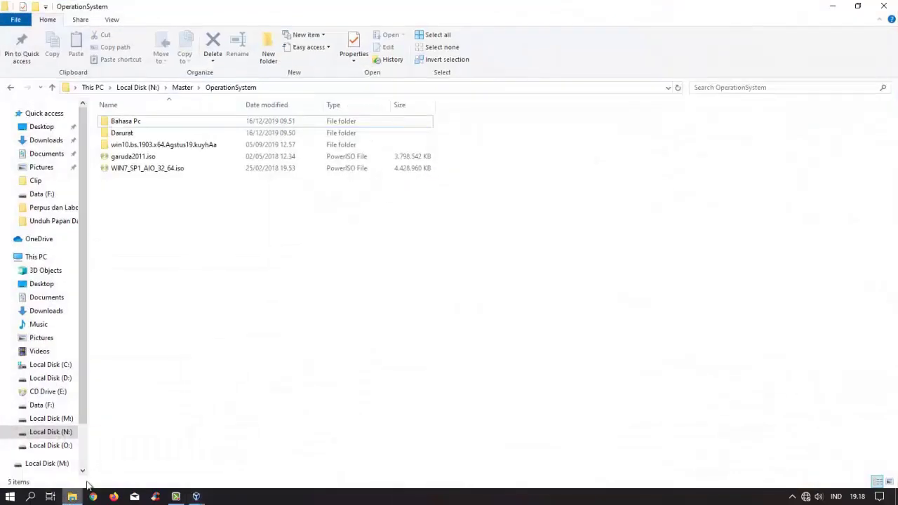
pyautogui.click(298, 85)
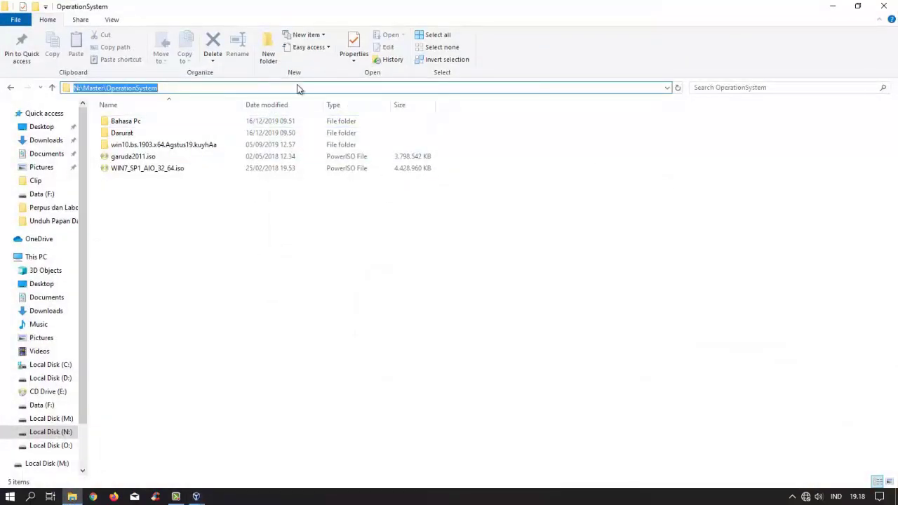
pyautogui.rightClick(297, 88)
pyautogui.click(324, 121)
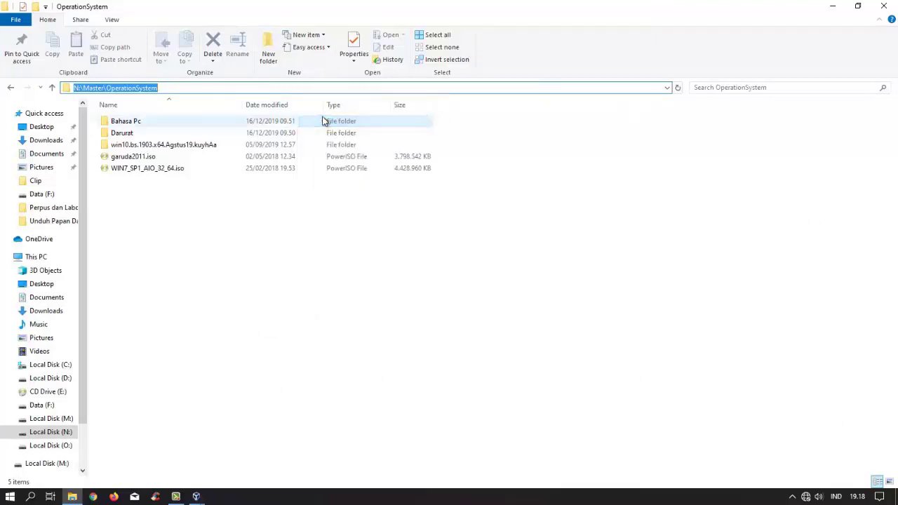
pyautogui.click(829, 8)
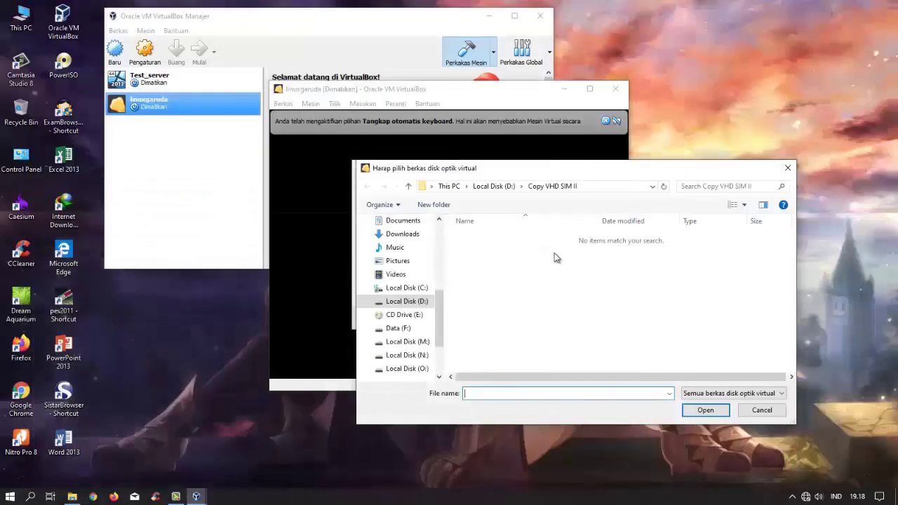
# - Open the copied path N:\Master\OperationSystem in the optical disk file chooser
pyautogui.rightClick(519, 390)
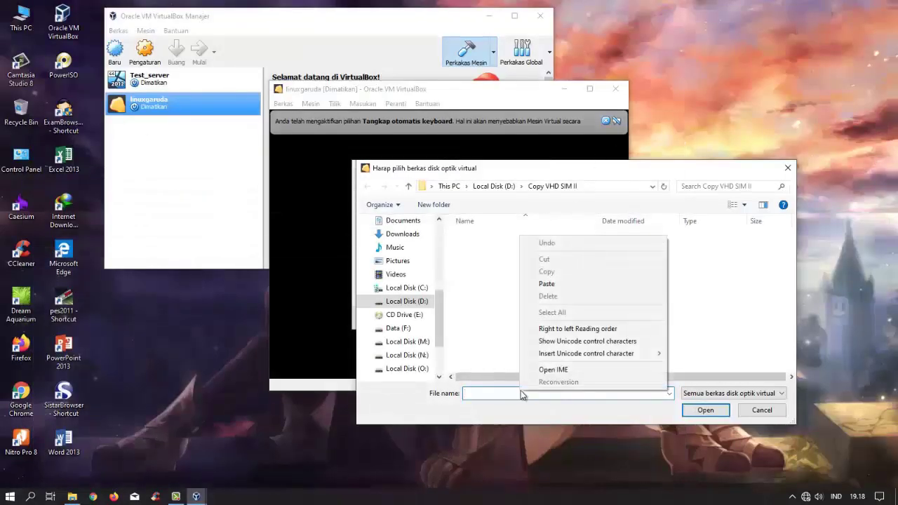
pyautogui.click(565, 288)
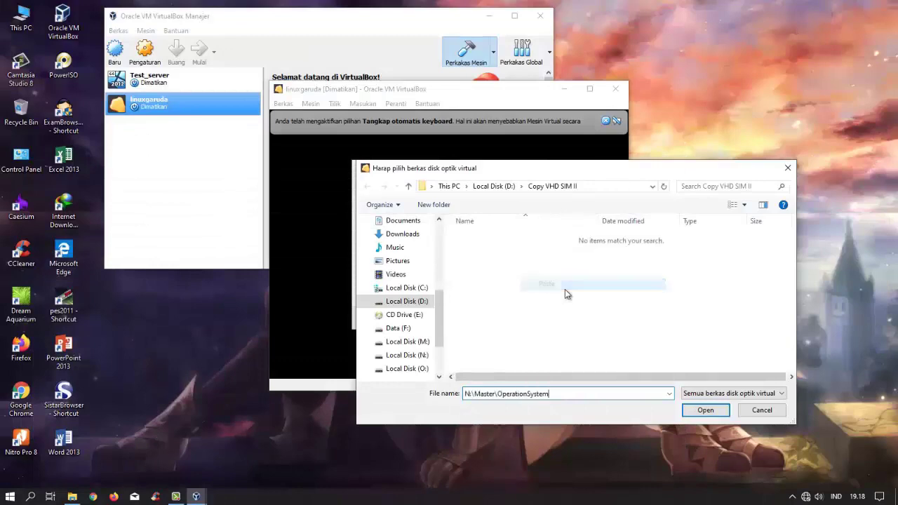
pyautogui.click(705, 410)
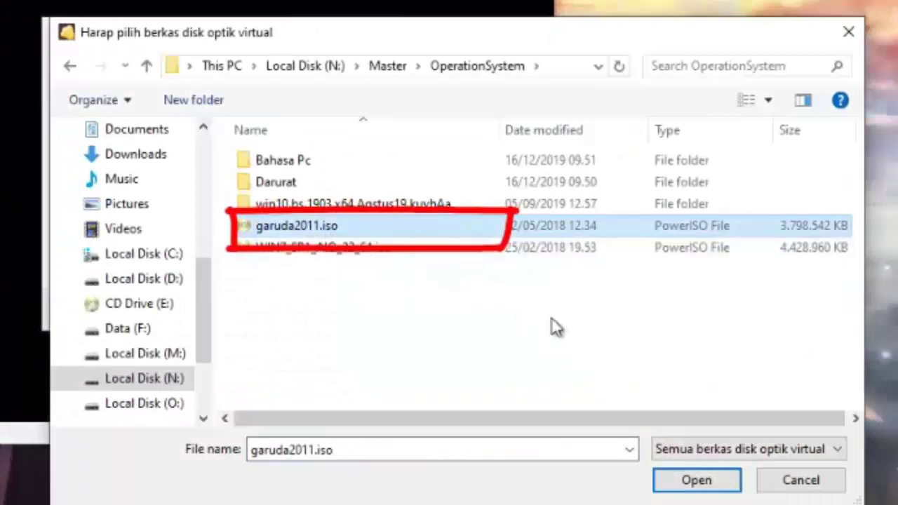
# - Boot the linuxgaruda machine from garuda2011.iso and dismiss the notification about automatic keyboard capture
pyautogui.click(710, 479)
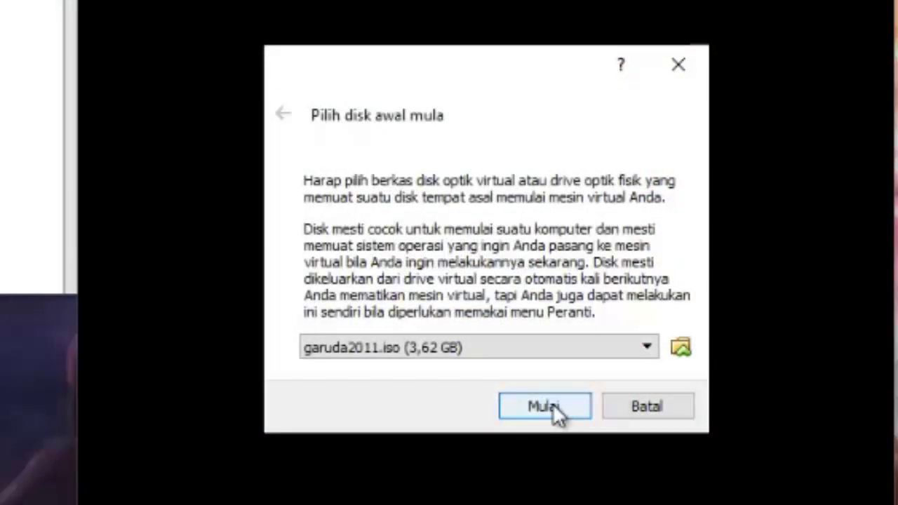
pyautogui.click(552, 405)
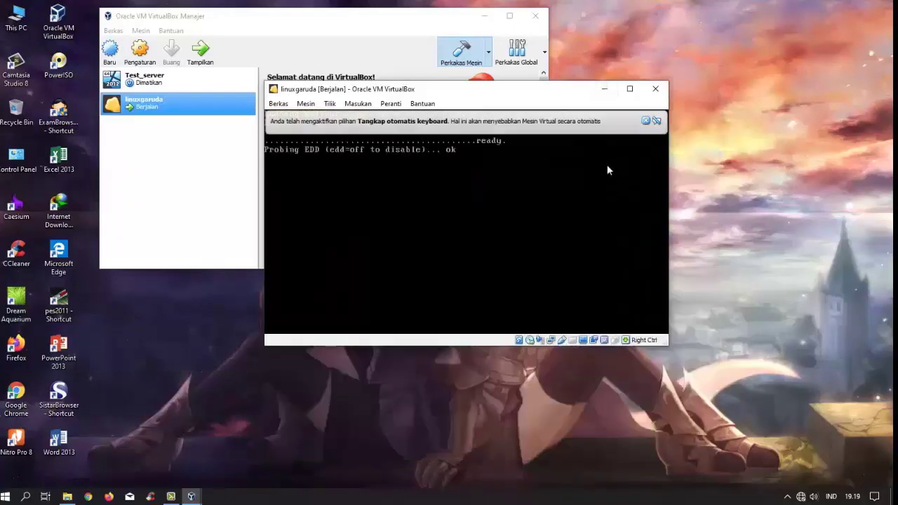
pyautogui.click(691, 122)
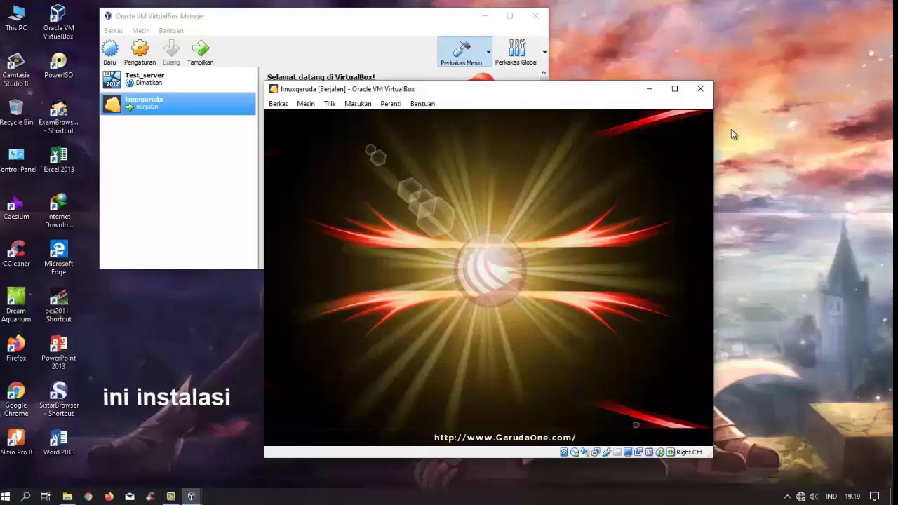
# - Minimize the VirtualBox manager and move the restored linuxgaruda window to the upper-left corner of the desktop
pyautogui.click(674, 91)
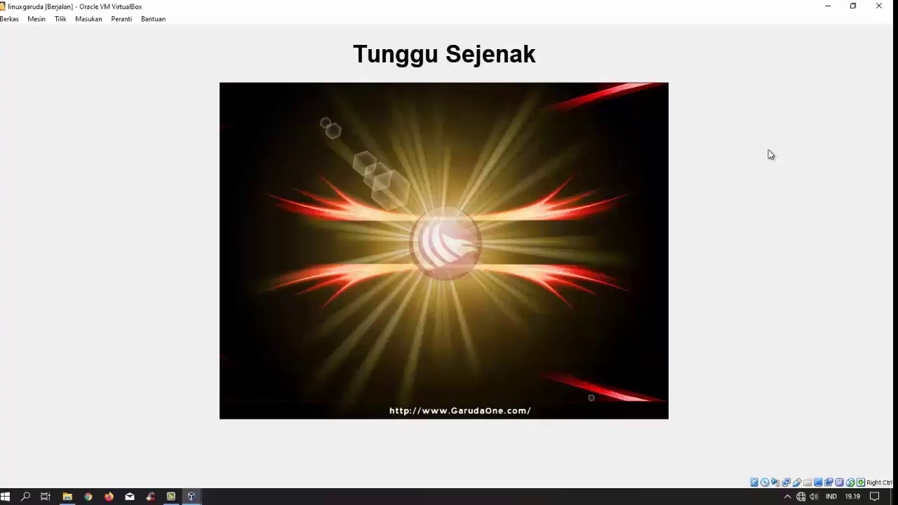
pyautogui.click(853, 7)
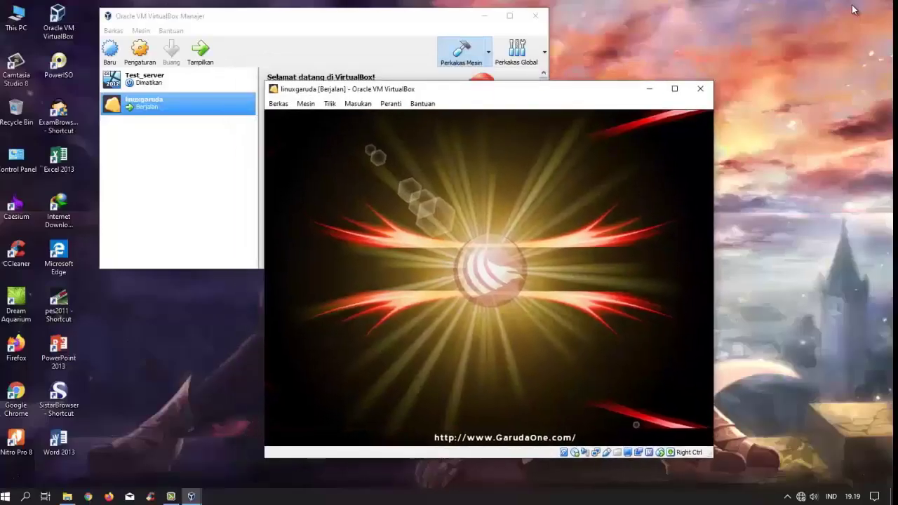
pyautogui.click(483, 15)
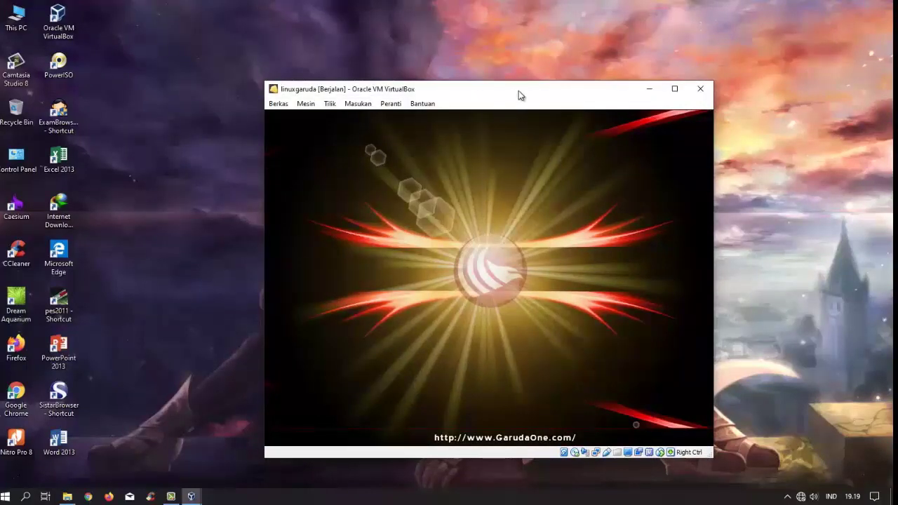
pyautogui.moveTo(518, 91); pyautogui.dragTo(250, 15)
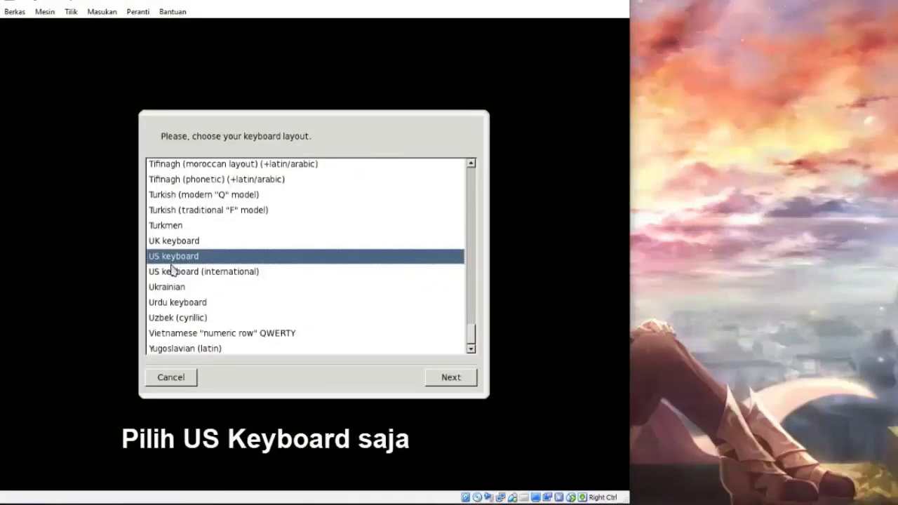
# - Accept the US keyboard layout for the Garuda live system and maximize the virtual machine window once its desktop has loaded
pyautogui.click(451, 377)
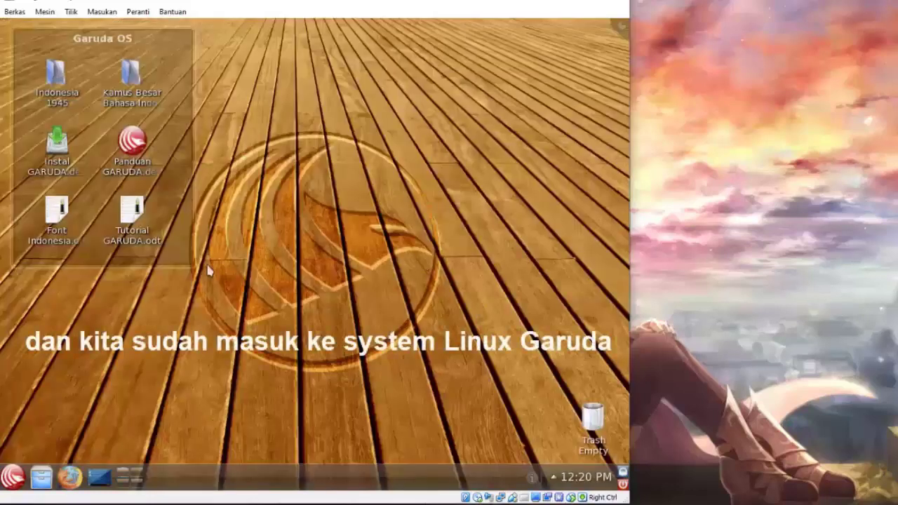
pyautogui.rightClick(187, 326)
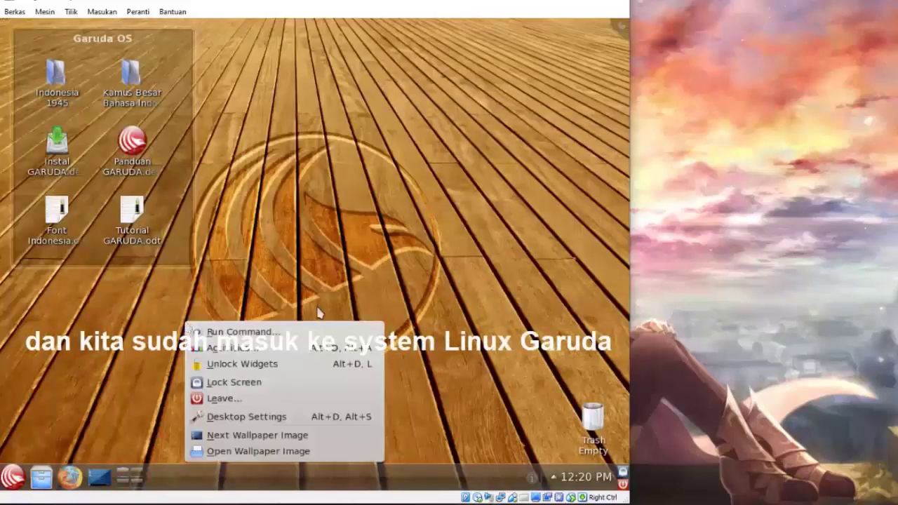
pyautogui.click(357, 317)
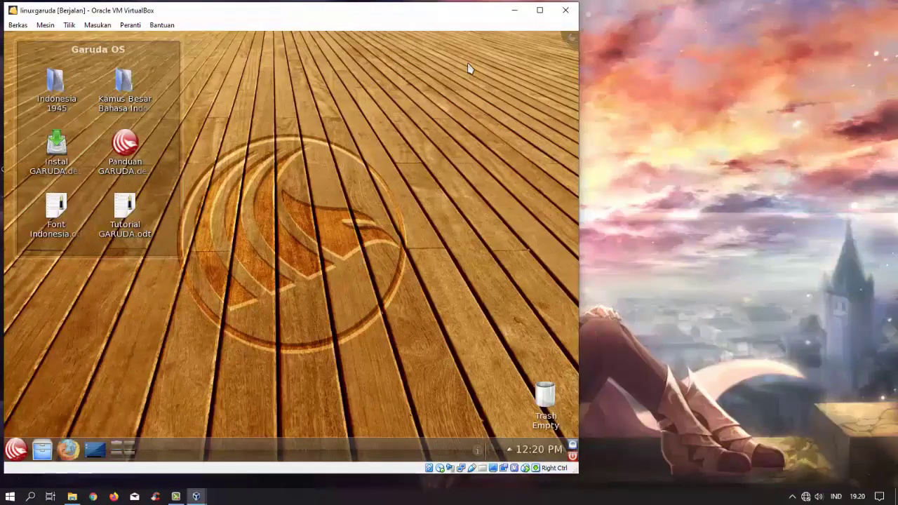
pyautogui.click(539, 10)
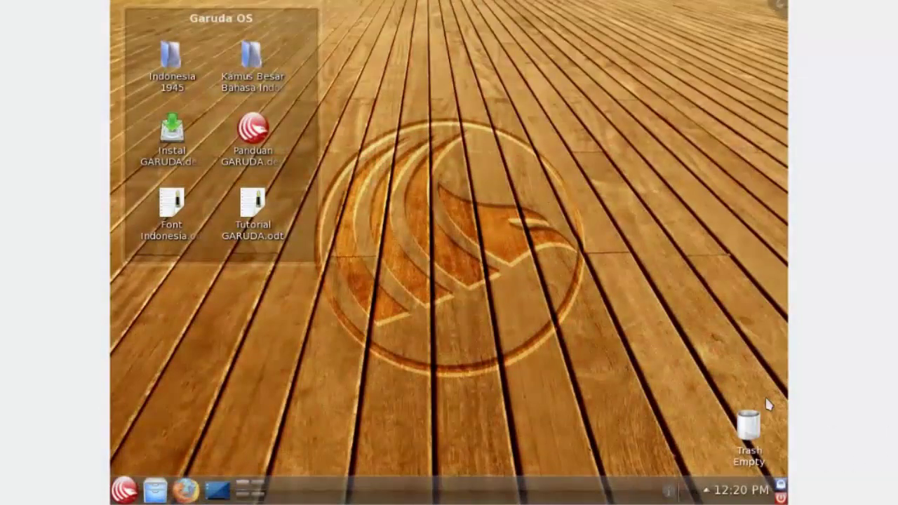
# - Examine the programs in the Education category of Garuda's application launcher, and return to the list of all applications
pyautogui.click(123, 489)
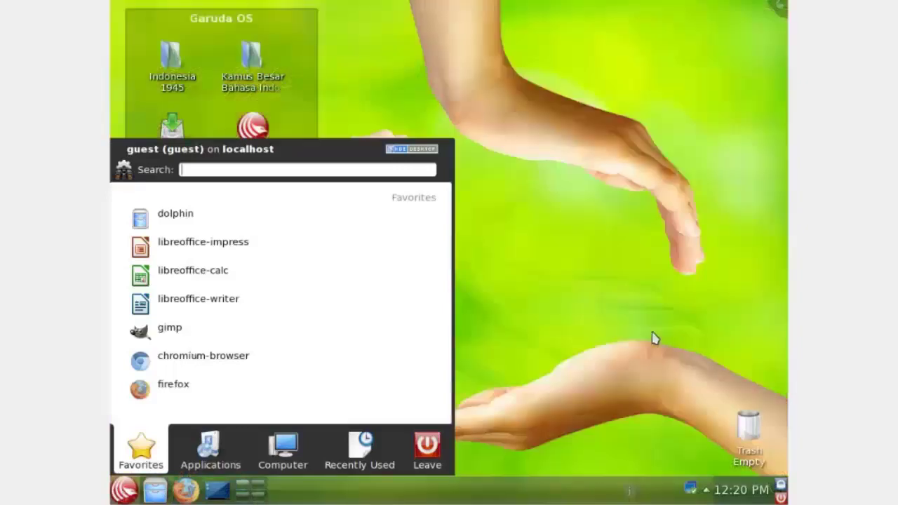
pyautogui.click(653, 337)
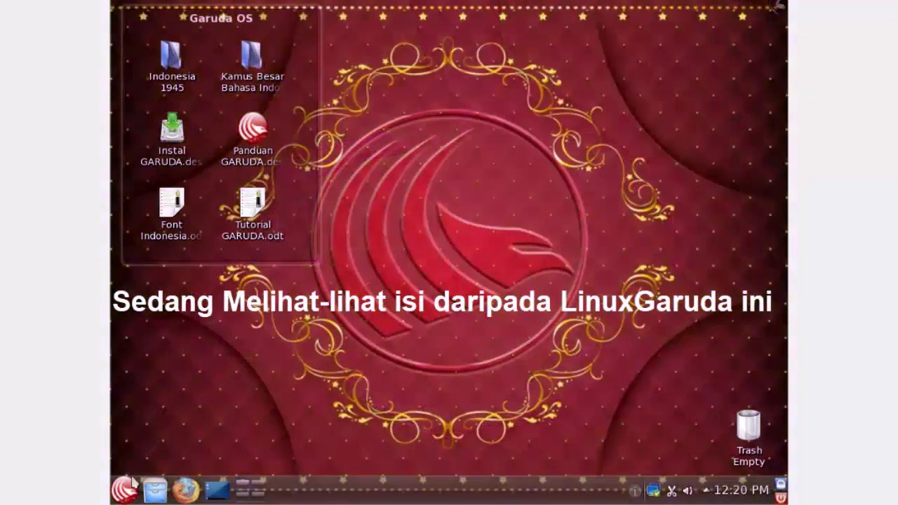
pyautogui.click(130, 486)
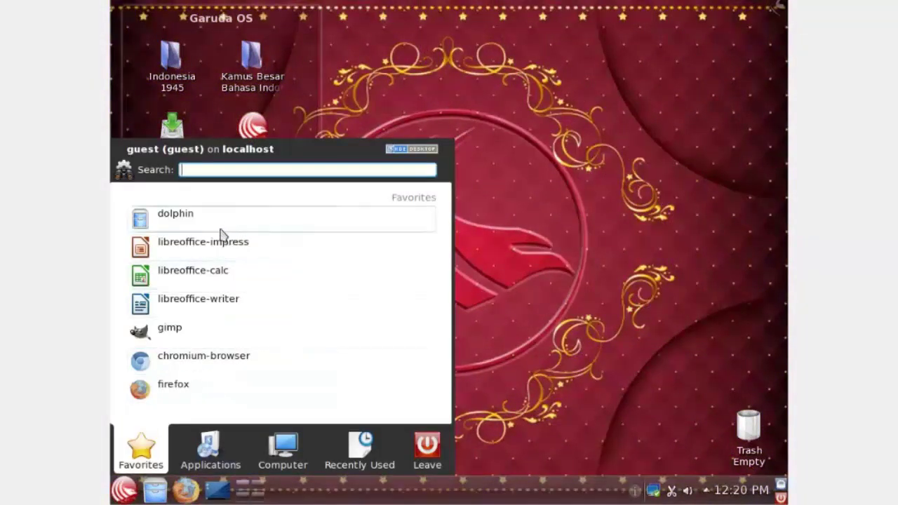
pyautogui.click(211, 449)
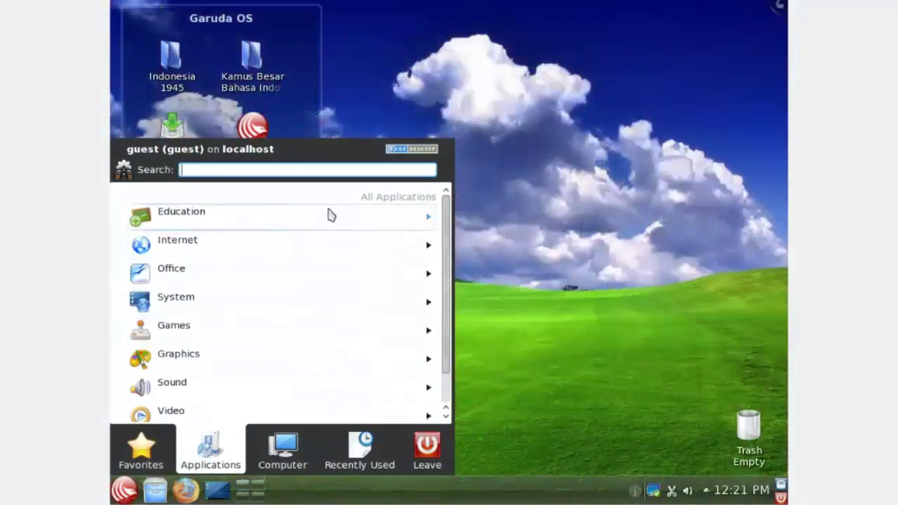
pyautogui.click(331, 215)
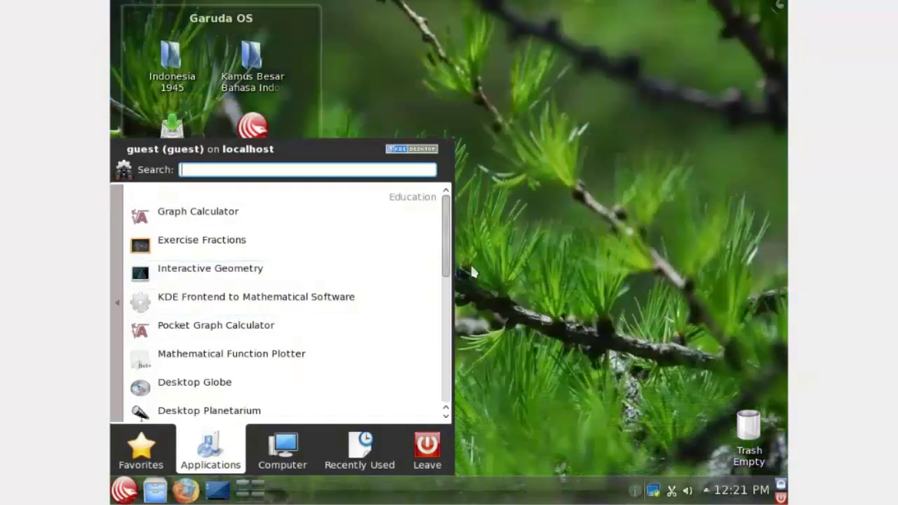
pyautogui.moveTo(449, 266); pyautogui.dragTo(443, 398)
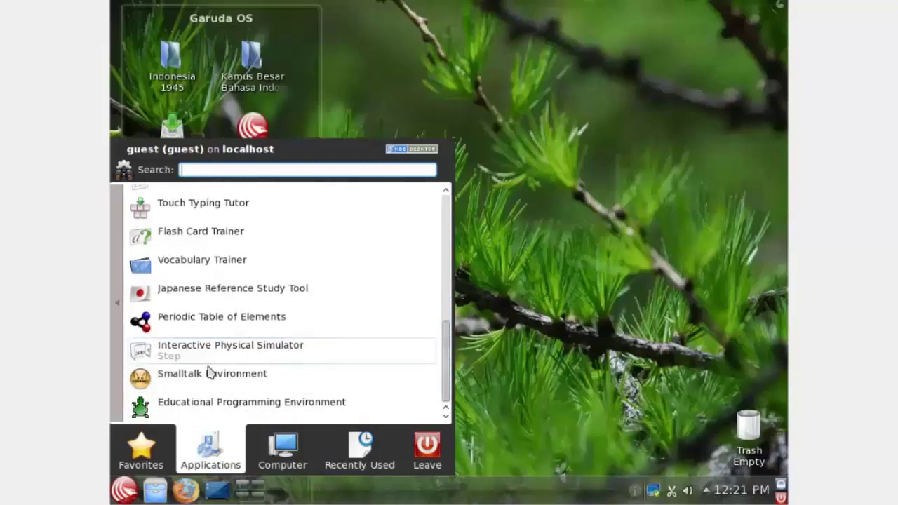
pyautogui.click(116, 322)
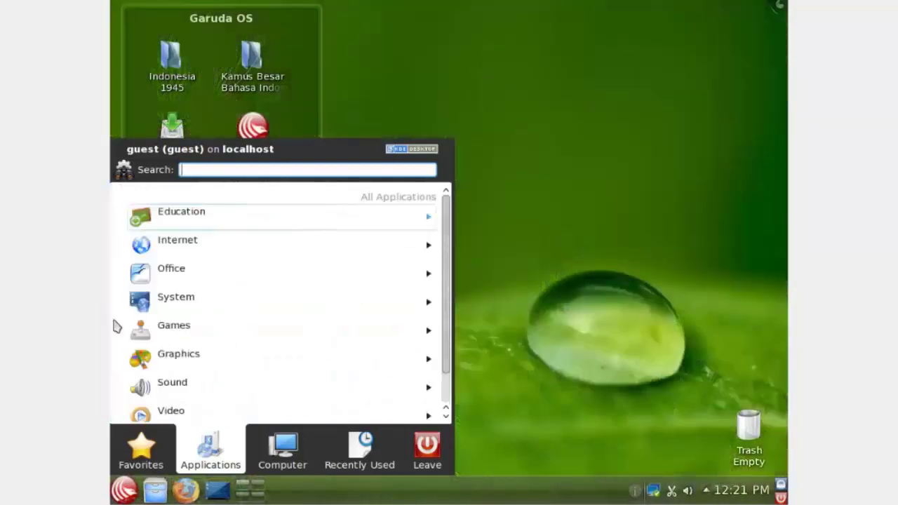
# - Examine the Web Browser programs in the launcher's Internet category, and return to the Internet list
pyautogui.click(244, 240)
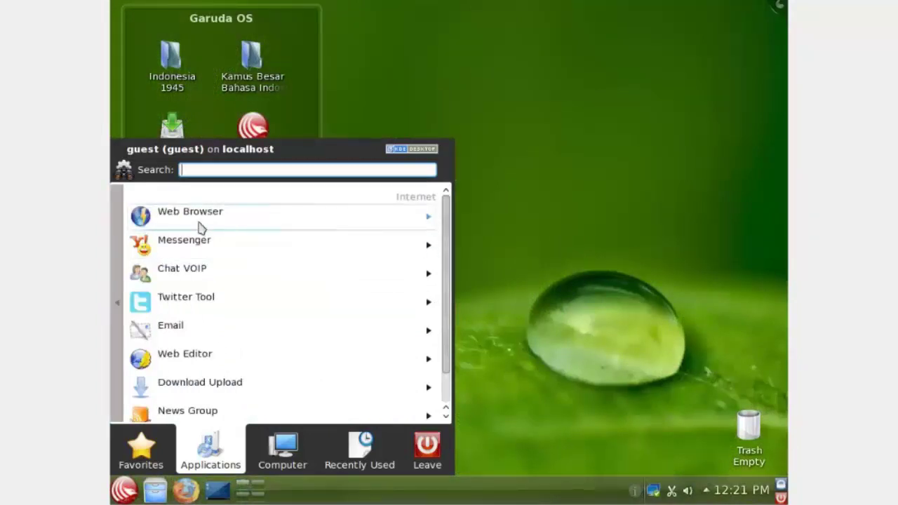
pyautogui.click(200, 223)
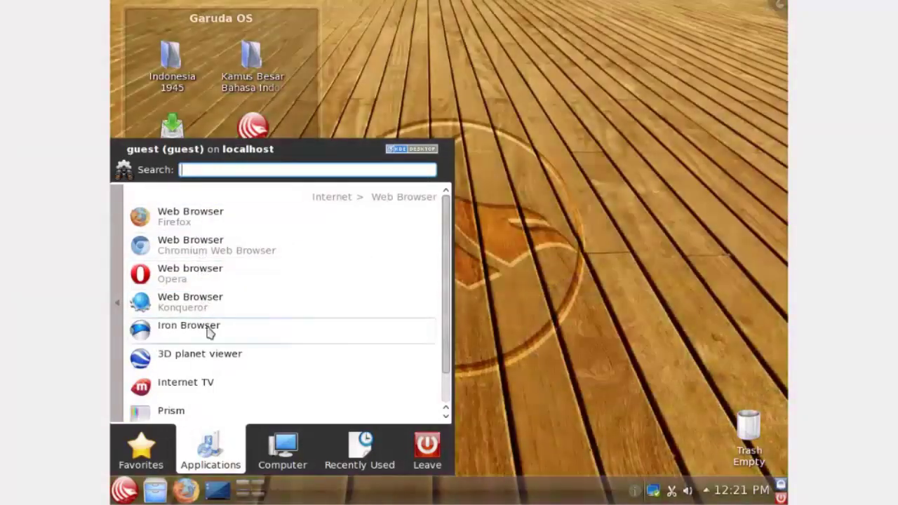
pyautogui.scroll(-1, 266, 406)
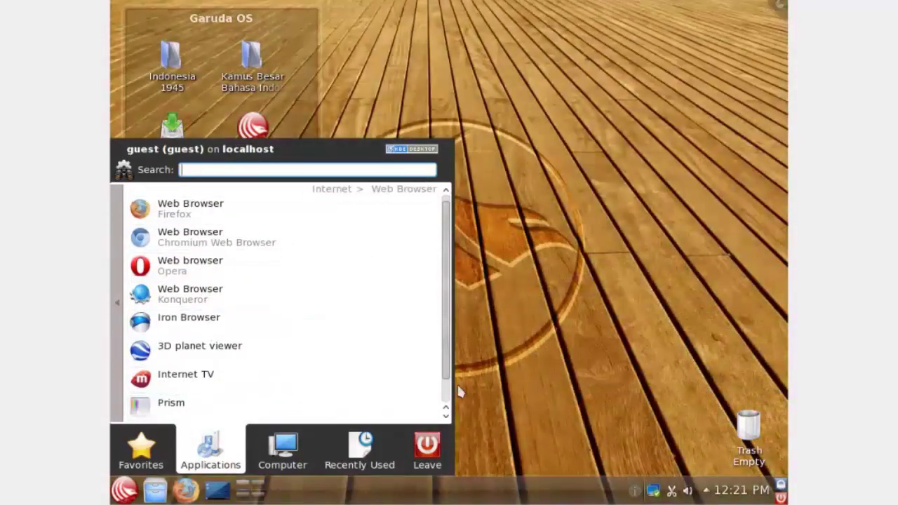
pyautogui.moveTo(450, 378); pyautogui.dragTo(446, 401)
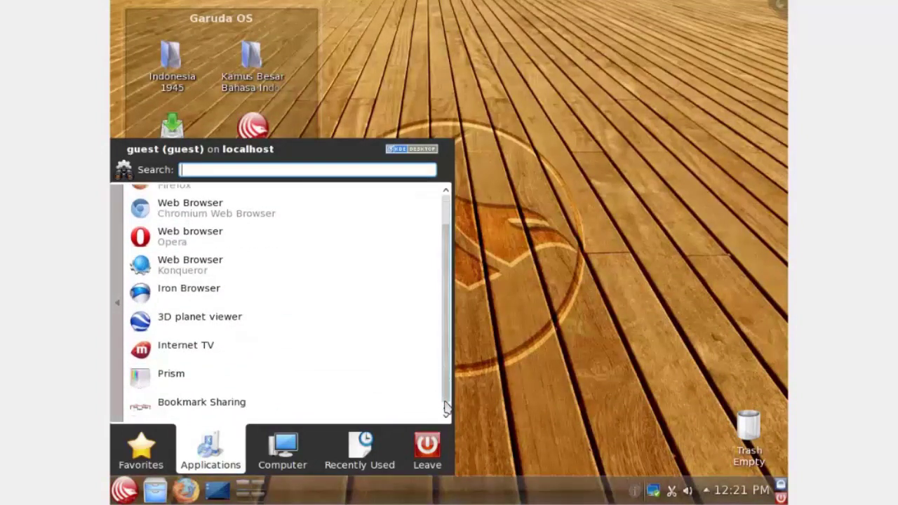
pyautogui.click(118, 300)
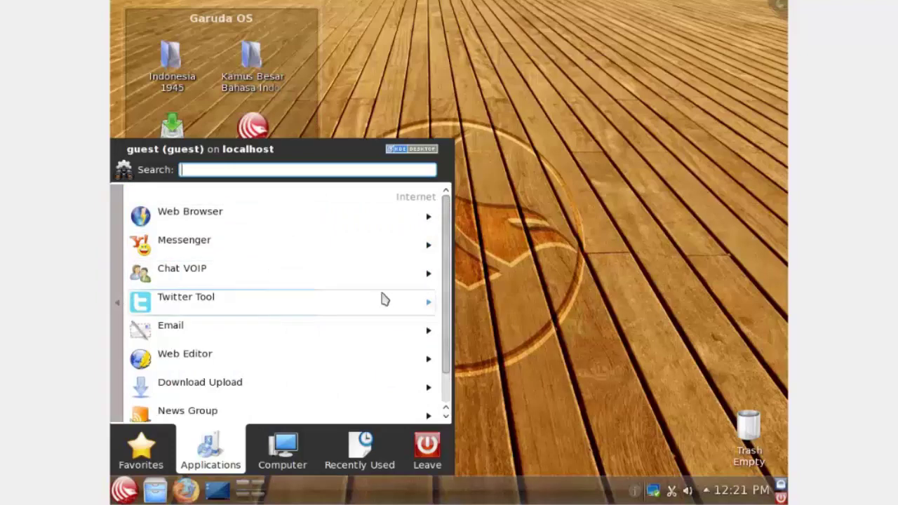
# - Examine the Twitter Tool and Internet Tool groups in the Internet category, and return to the list of all applications
pyautogui.click(412, 300)
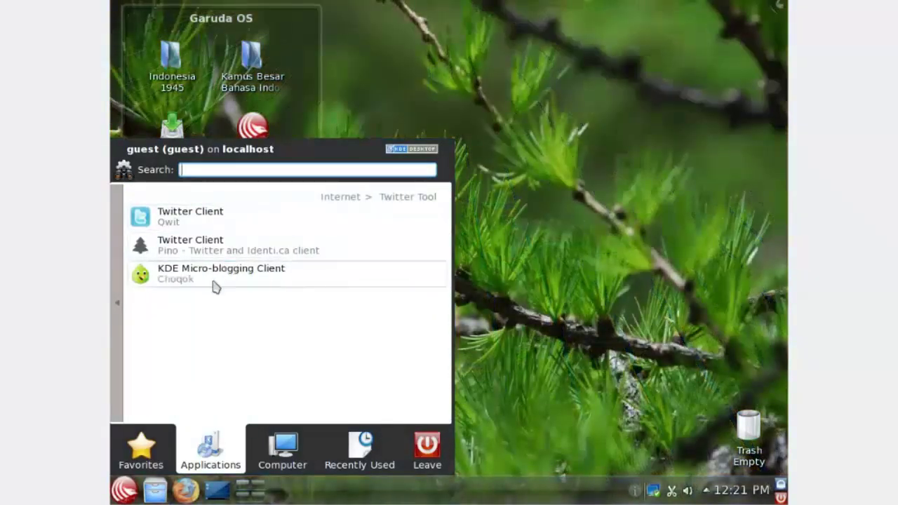
pyautogui.click(119, 287)
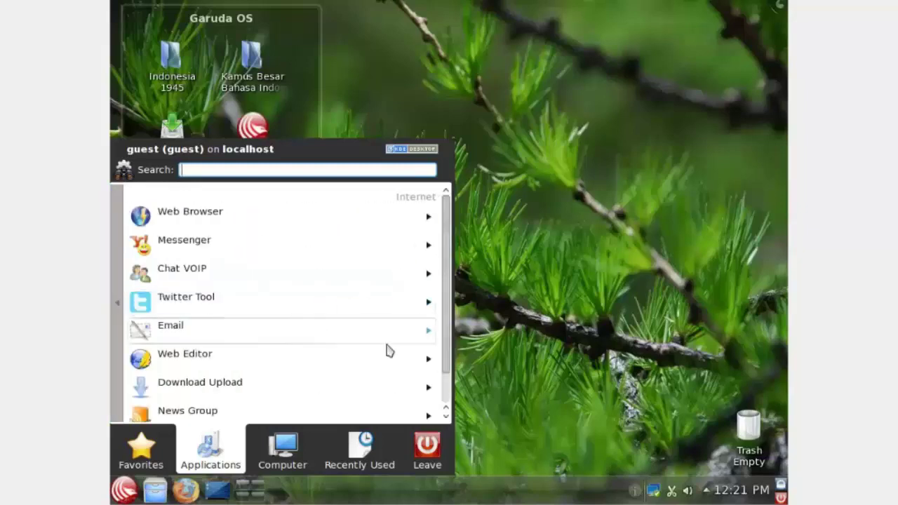
pyautogui.scroll(-1, 446, 315)
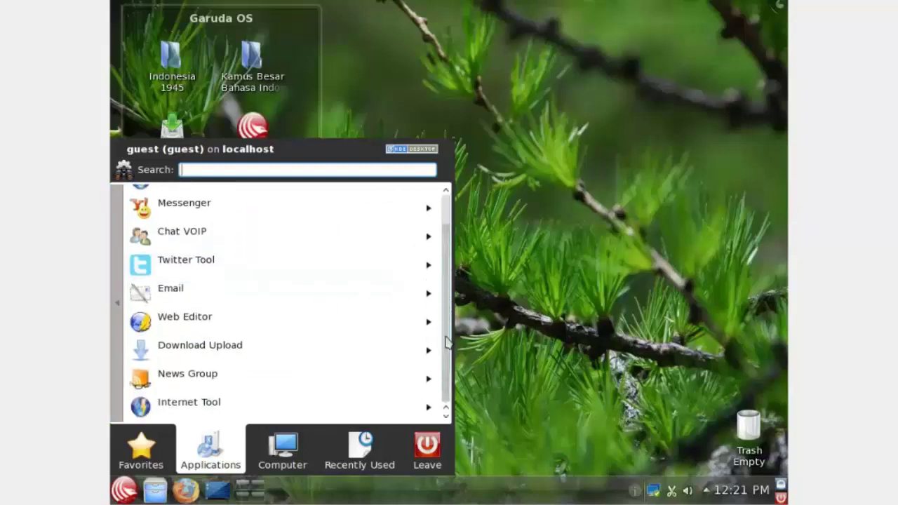
pyautogui.click(304, 404)
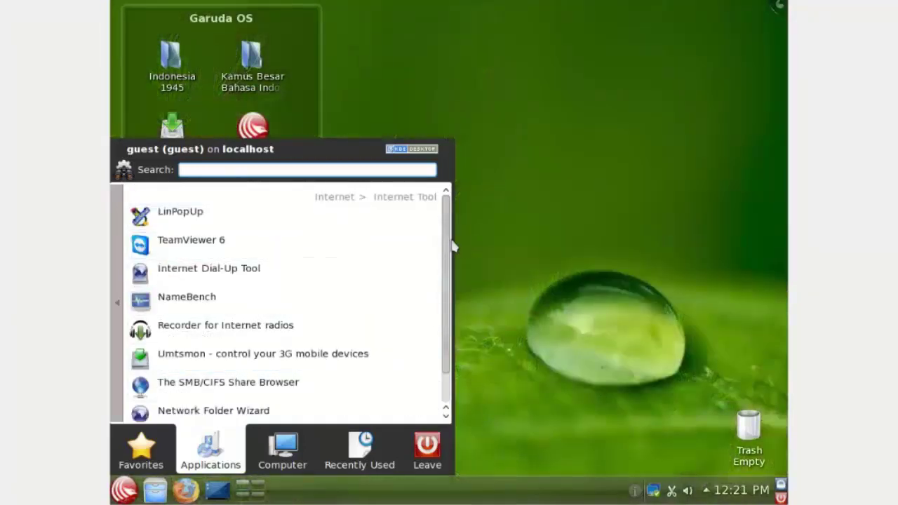
pyautogui.scroll(-1, 442, 312)
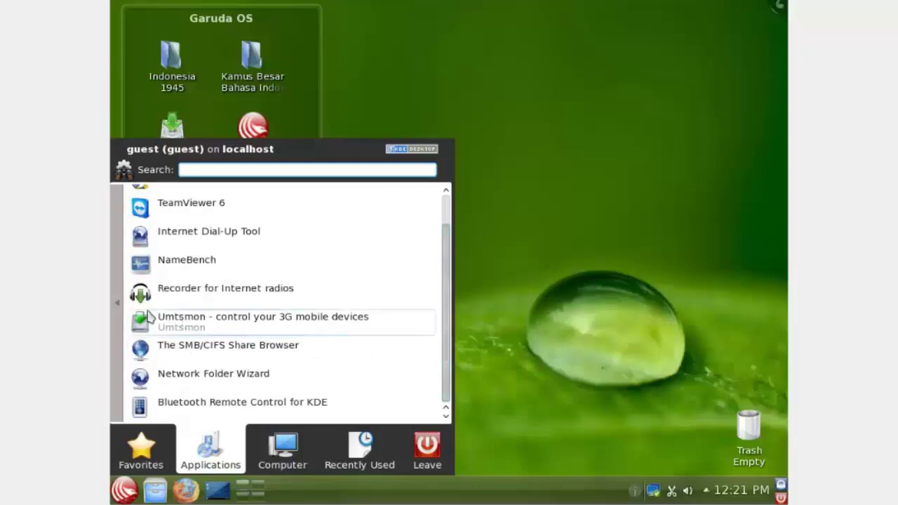
pyautogui.click(120, 300)
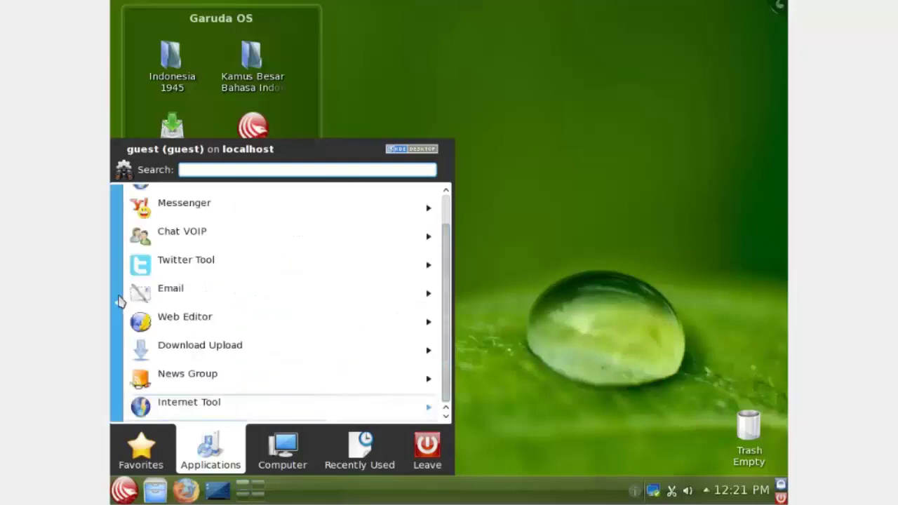
pyautogui.click(119, 300)
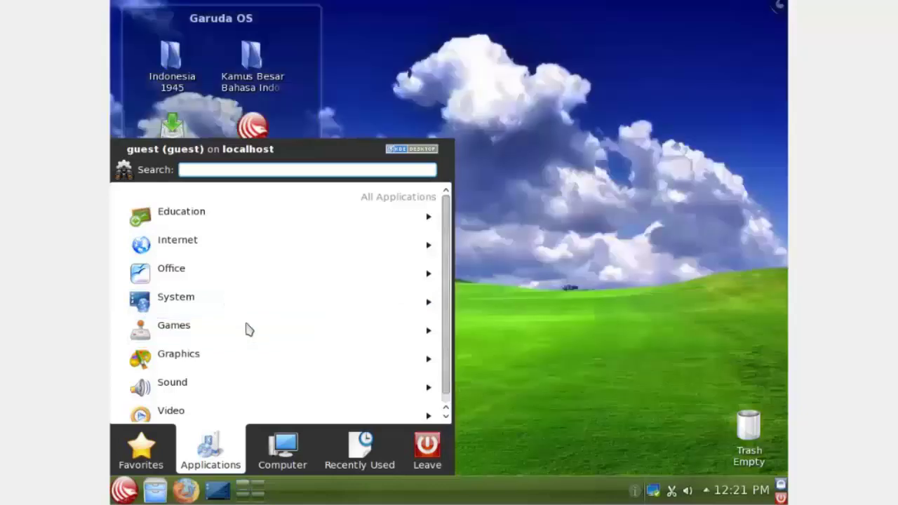
# - Examine the Arcade and Sports groups in the launcher's Games category
pyautogui.click(247, 329)
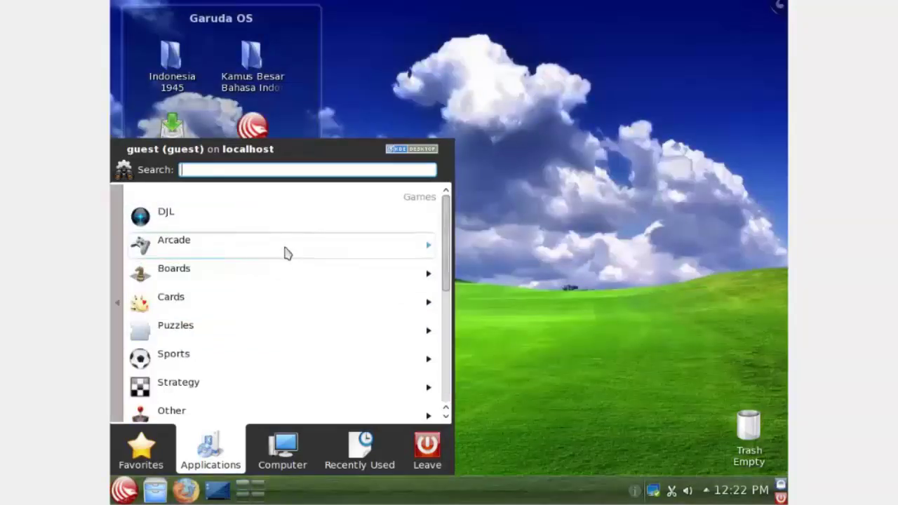
pyautogui.click(287, 253)
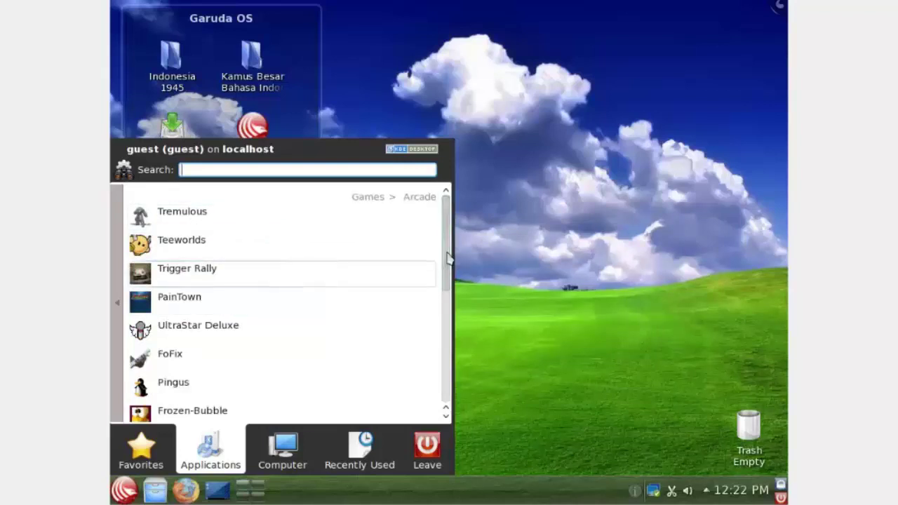
pyautogui.scroll(-1, 445, 288)
pyautogui.moveTo(446, 287); pyautogui.dragTo(444, 403)
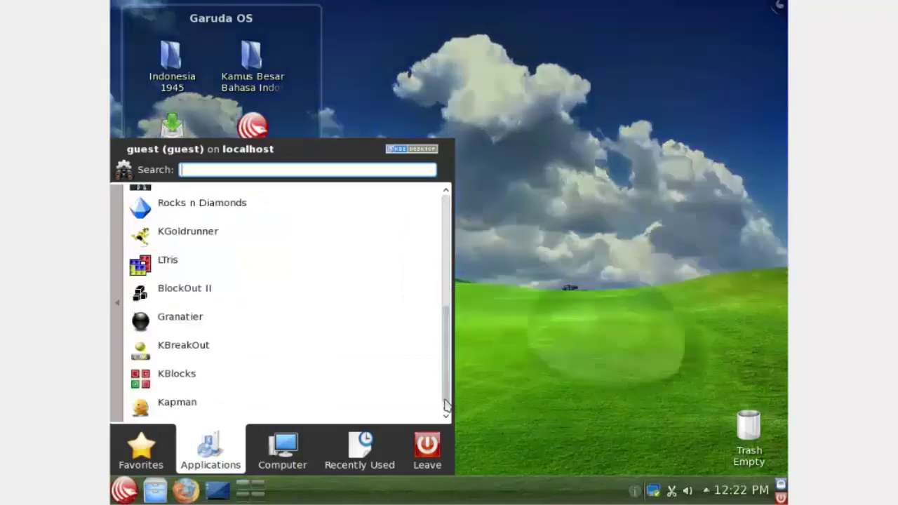
pyautogui.click(122, 335)
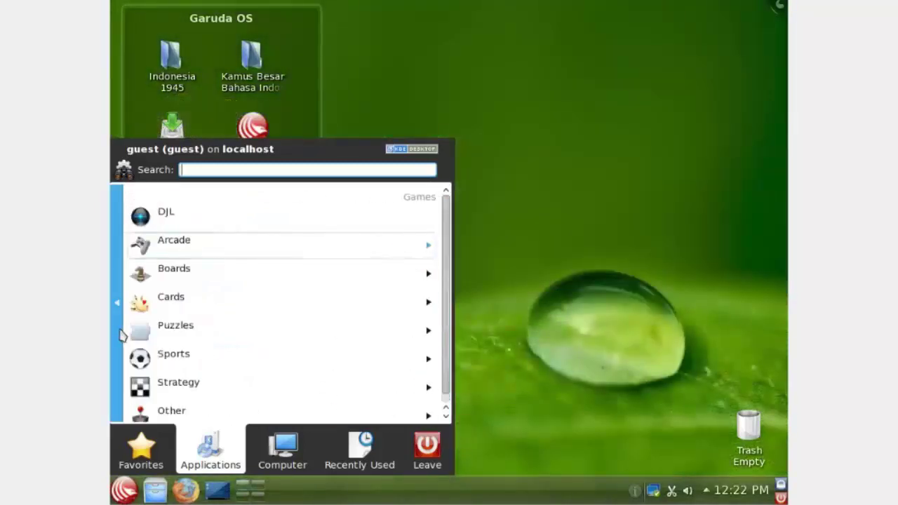
pyautogui.click(361, 357)
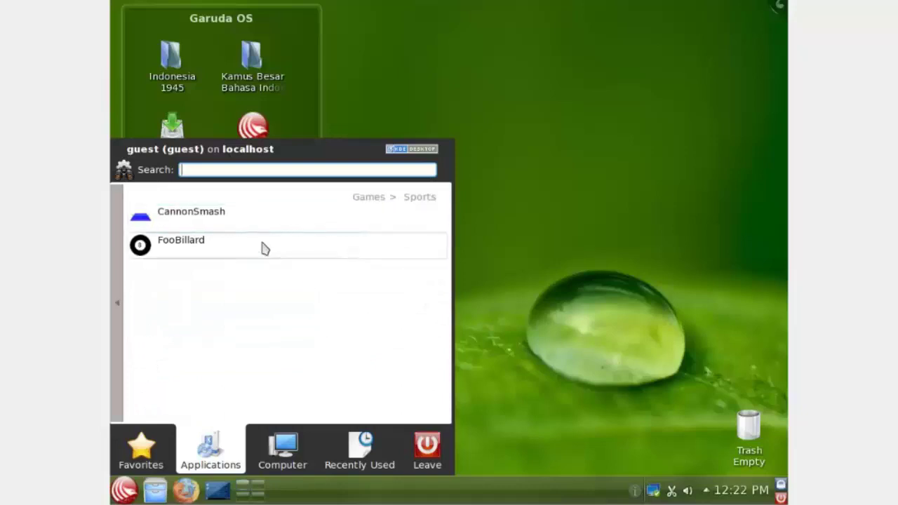
# - Return to the list of all applications and examine the Libre Office programs in the launcher's Office category
pyautogui.click(124, 219)
pyautogui.click(125, 219)
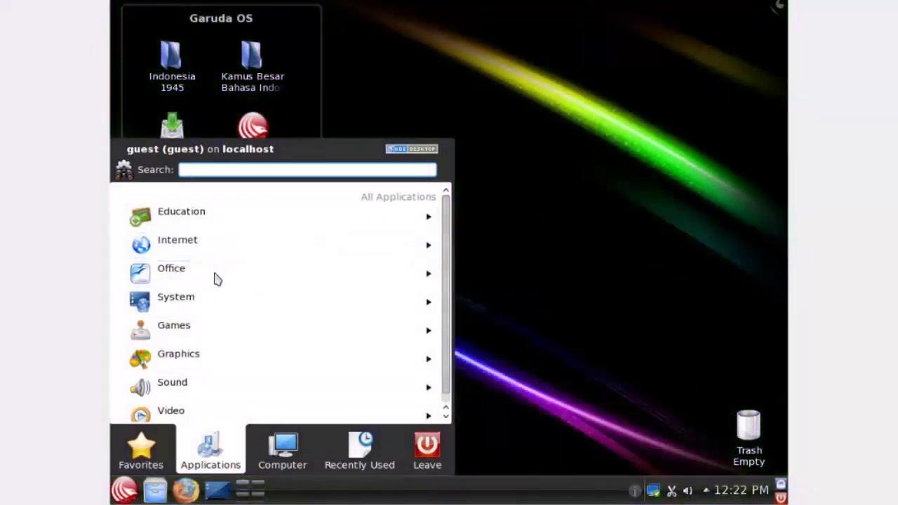
pyautogui.click(217, 279)
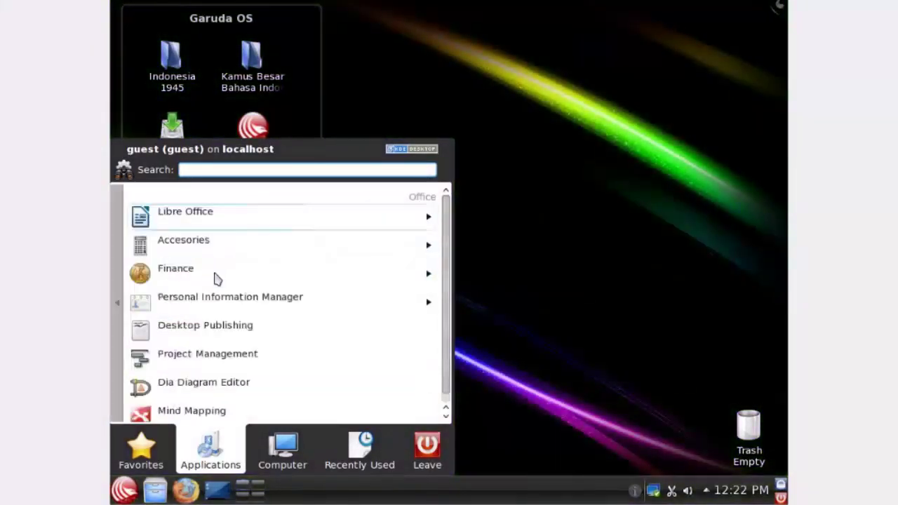
pyautogui.click(221, 230)
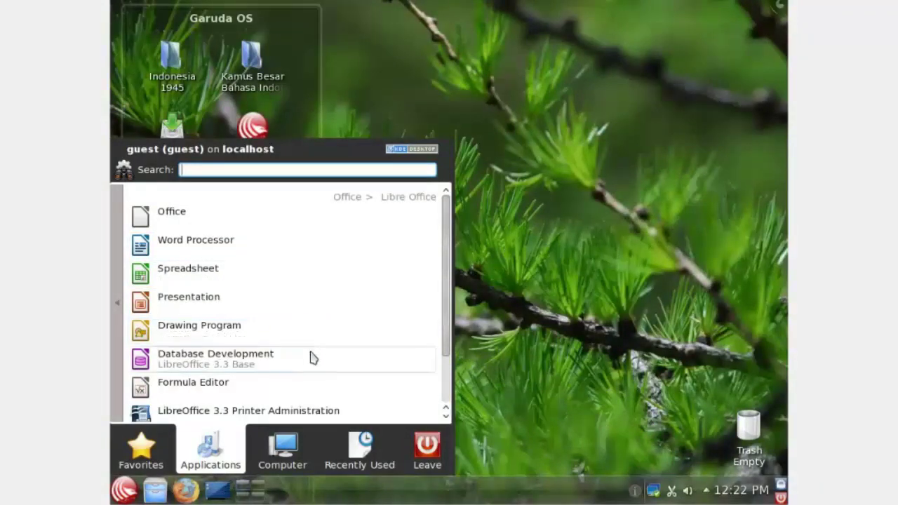
pyautogui.scroll(-1, 442, 336)
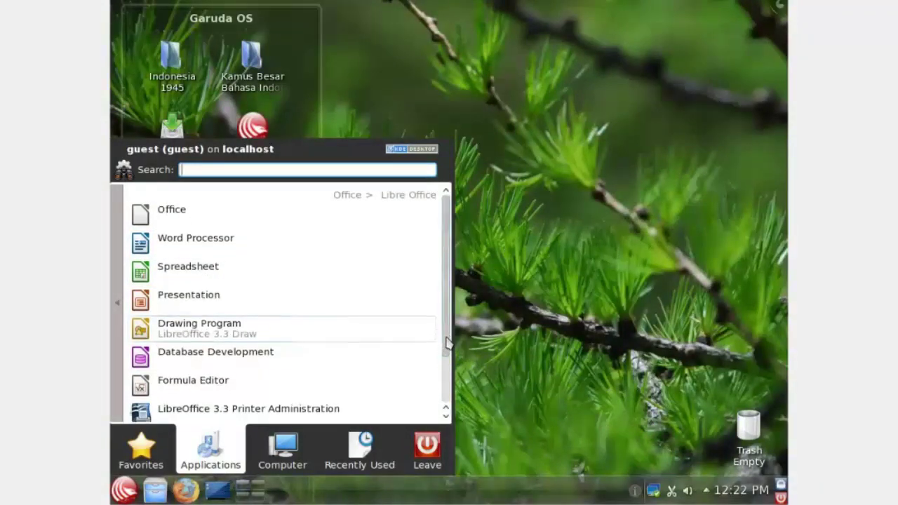
pyautogui.moveTo(447, 341); pyautogui.dragTo(449, 315)
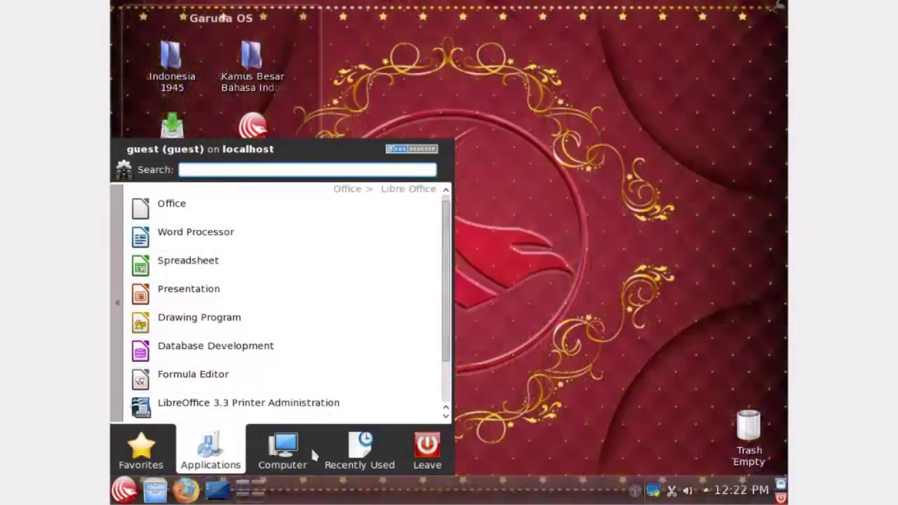
# - Open the Root folder from the launcher's places, examine the contents of Root and Home in a maximized Dolphin window, and close it
pyautogui.click(290, 457)
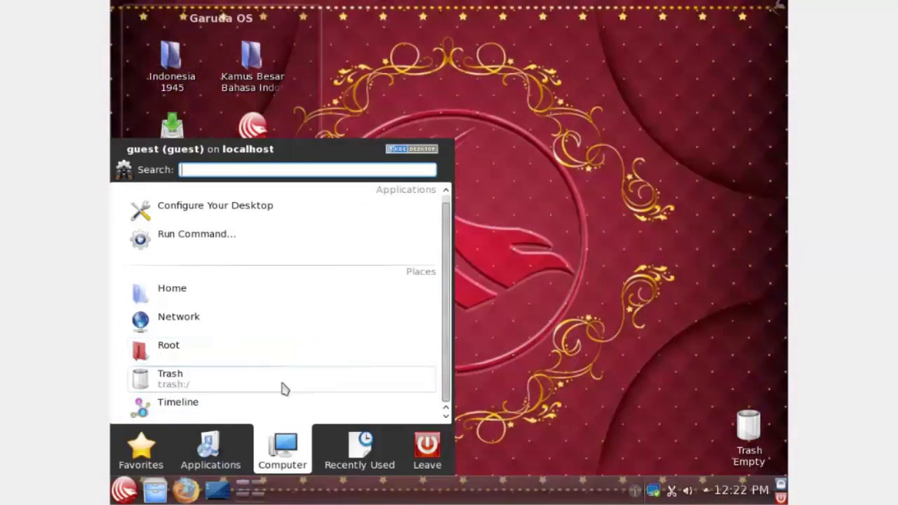
pyautogui.click(278, 363)
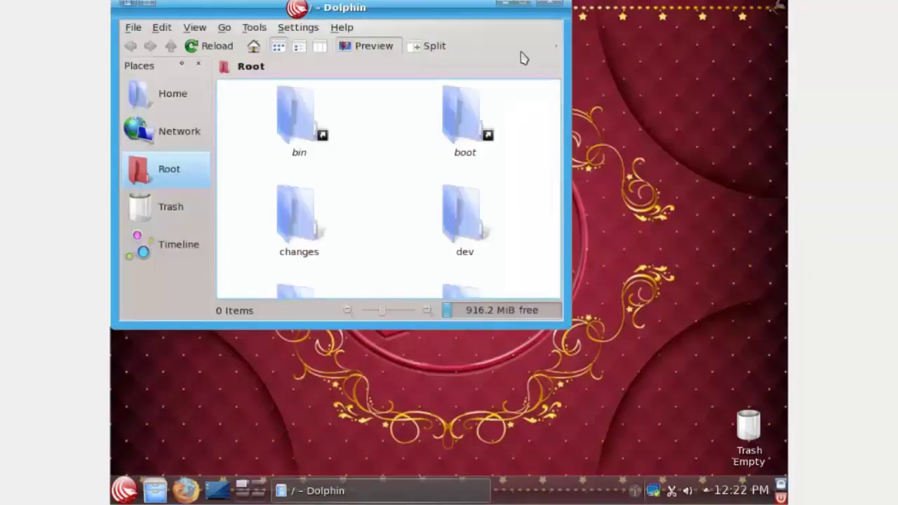
pyautogui.click(525, 5)
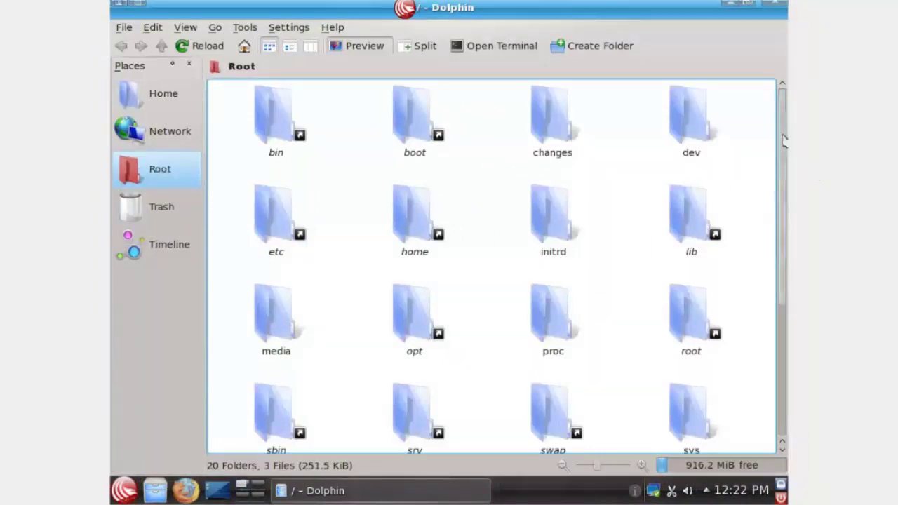
pyautogui.moveTo(783, 139); pyautogui.dragTo(775, 306)
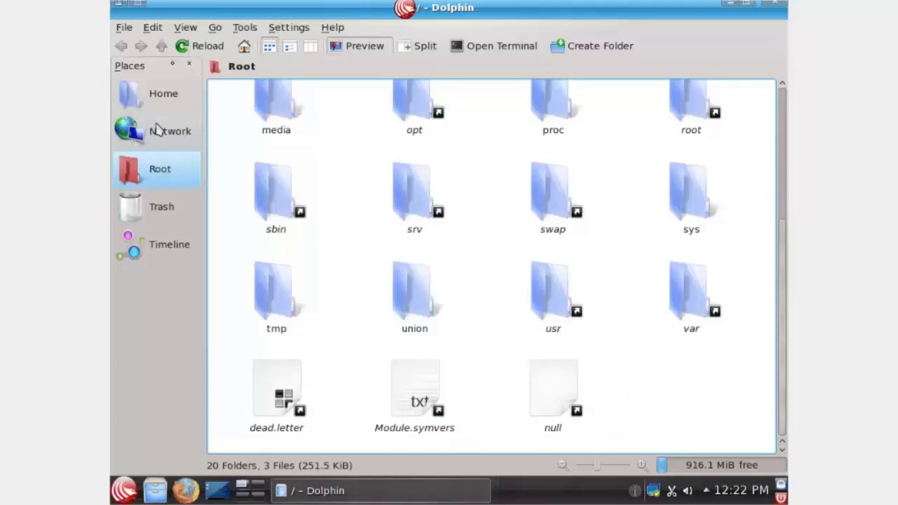
pyautogui.click(162, 103)
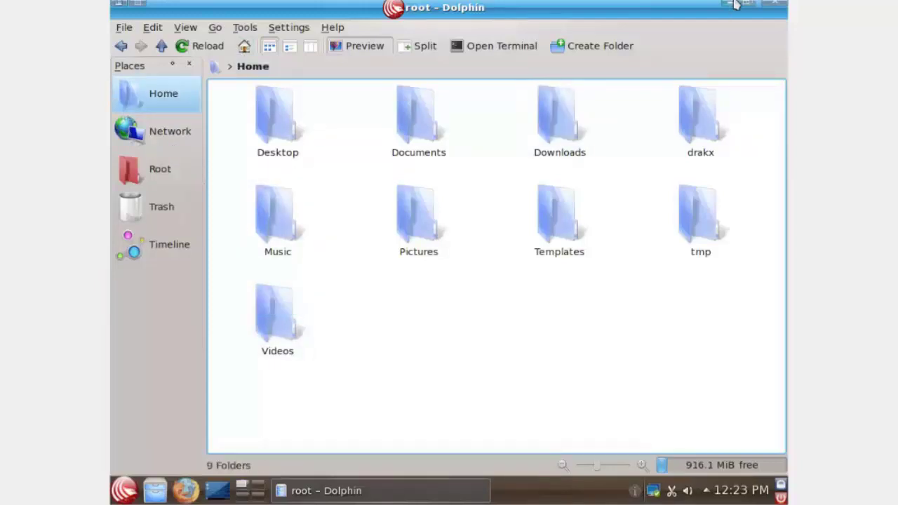
pyautogui.click(778, 6)
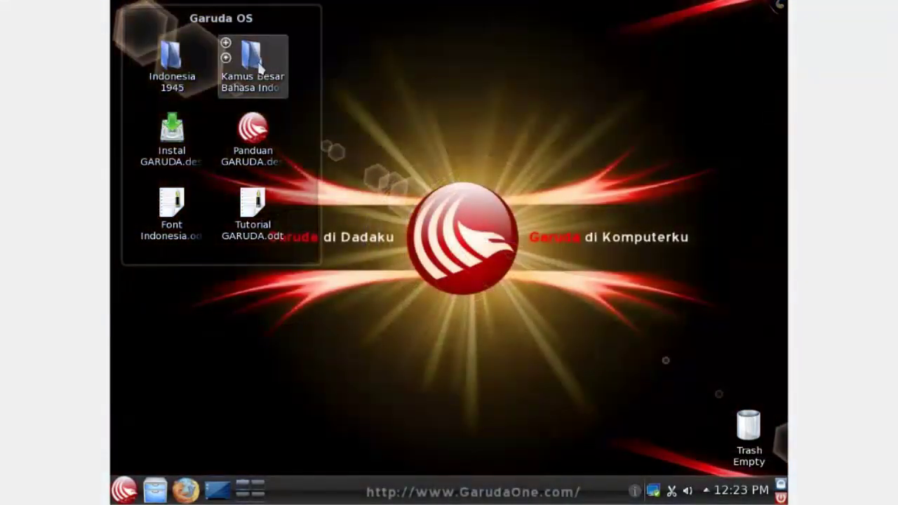
# - Open the Indonesia 1945 folder from the desktop, view Naskah Asli Indonesia Raya.jpg in a maximized Gwenview window, and close the image
pyautogui.click(159, 92)
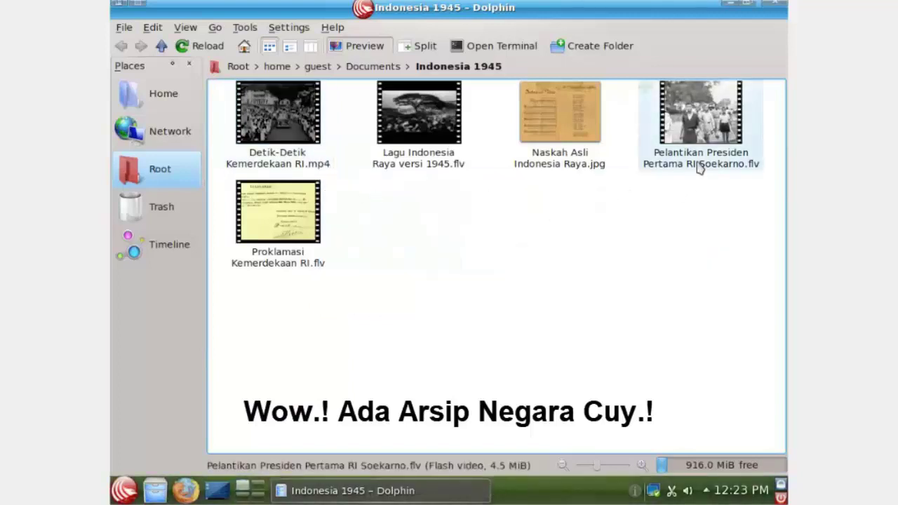
pyautogui.click(578, 167)
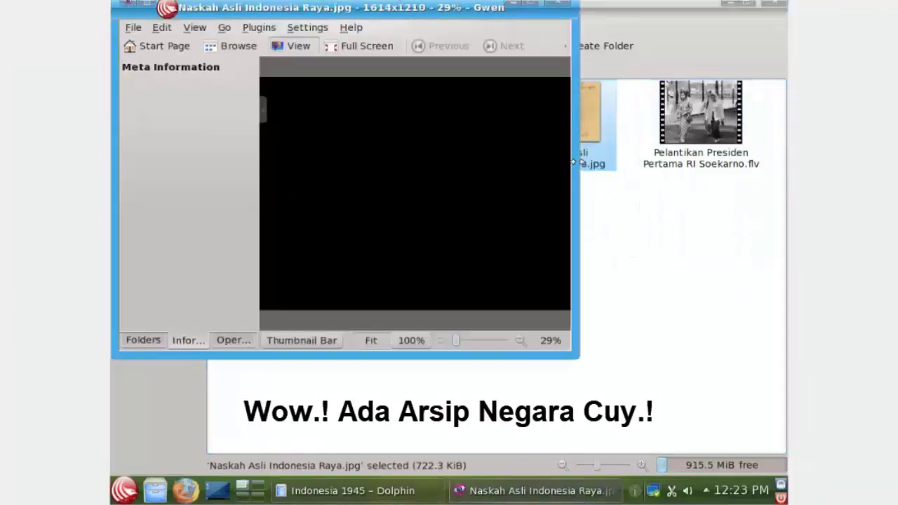
pyautogui.click(528, 7)
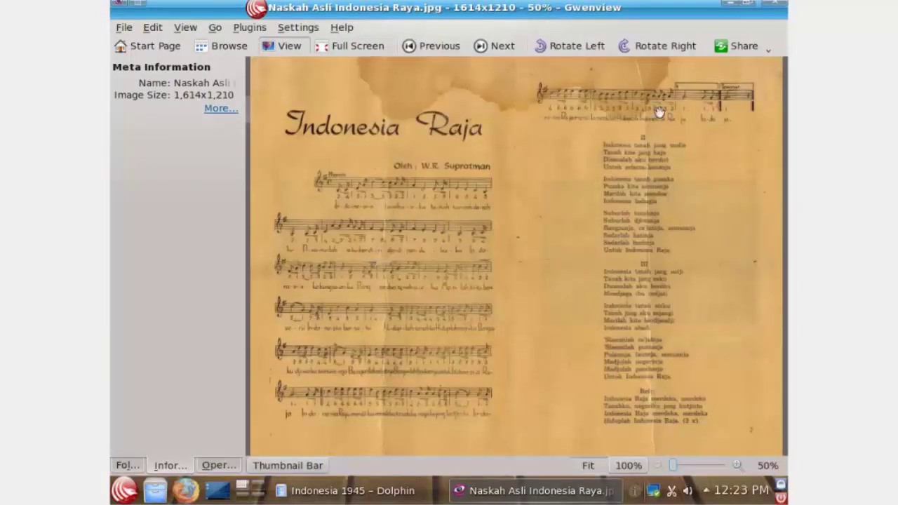
pyautogui.click(777, 6)
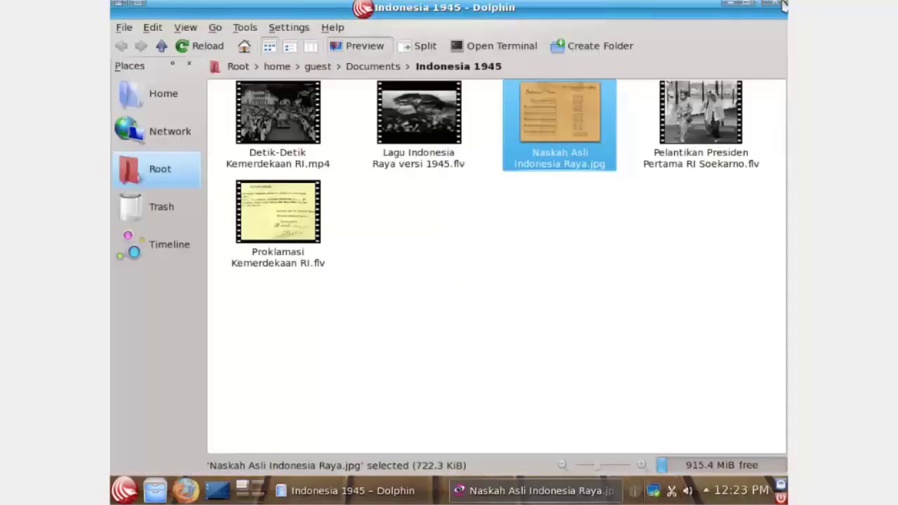
pyautogui.moveTo(284, 228)
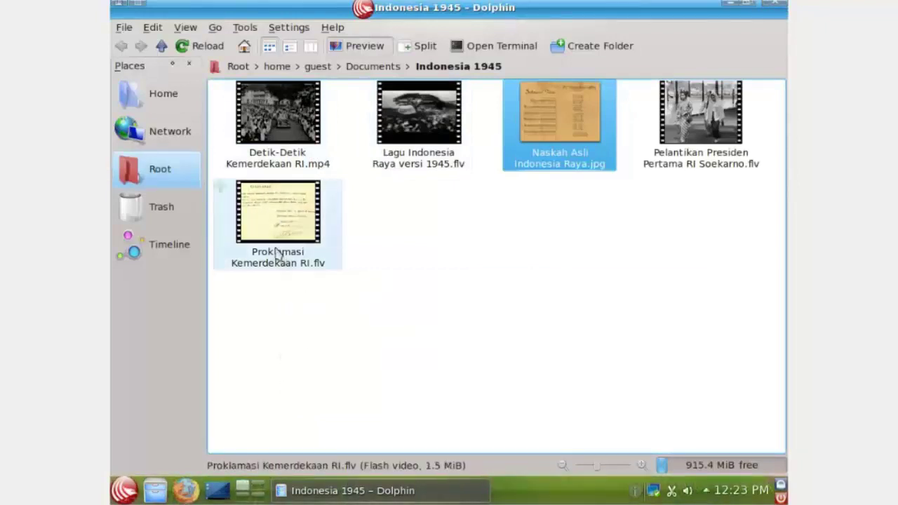
pyautogui.moveTo(278, 254)
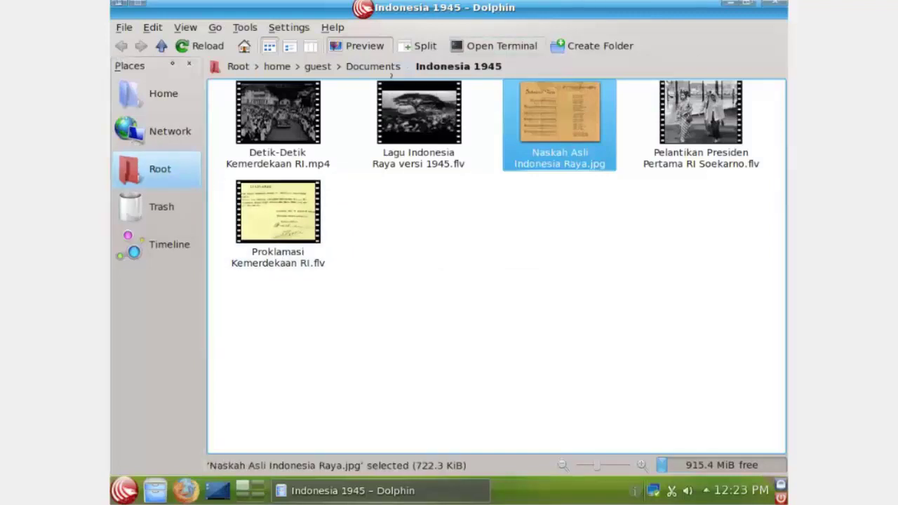
# - Examine the files in the Kamus Besar Bahasa Indonesia folder within Documents, return to Documents, and close the file manager
pyautogui.click(374, 68)
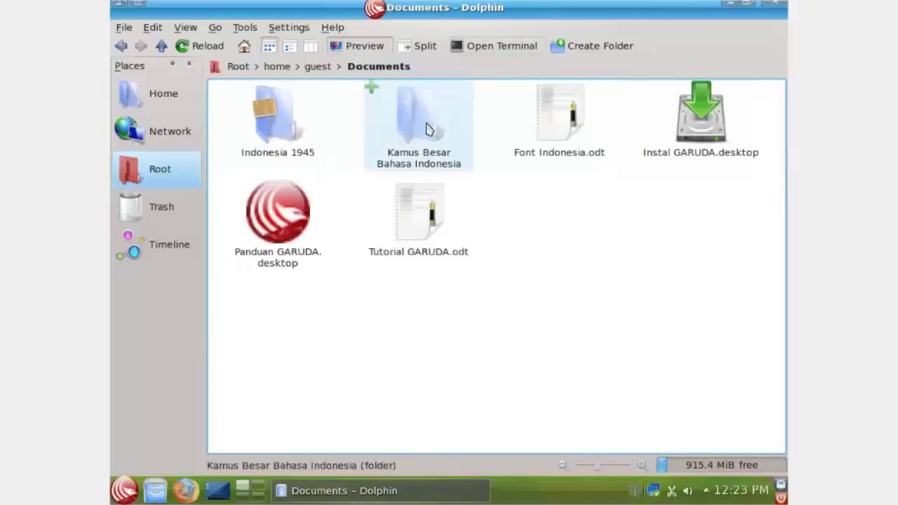
pyautogui.click(429, 129)
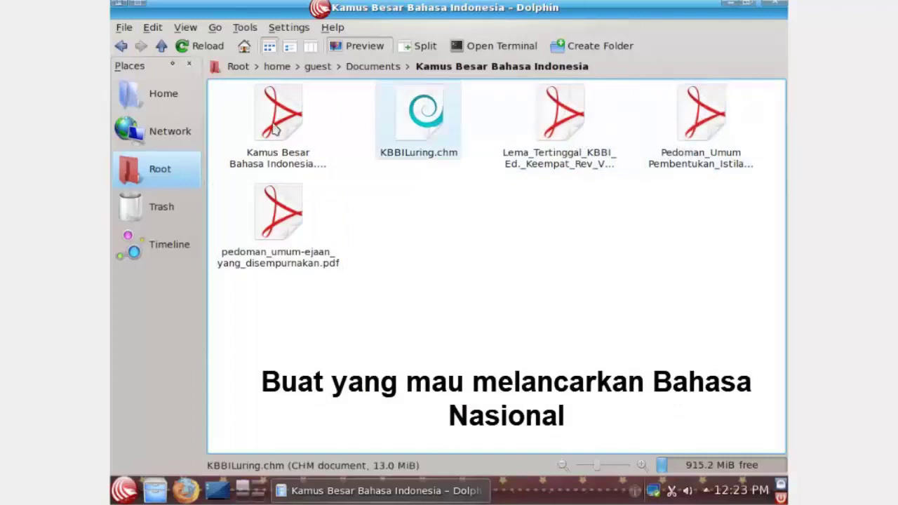
pyautogui.click(389, 68)
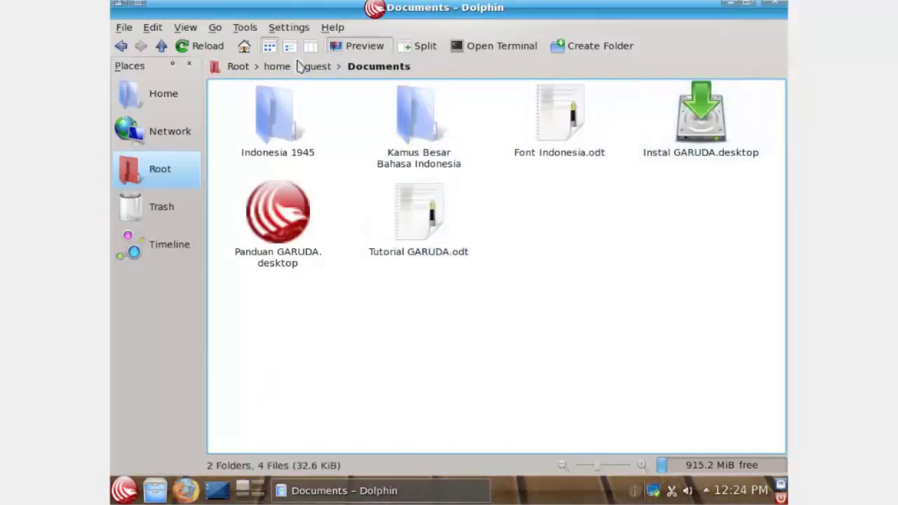
pyautogui.click(776, 4)
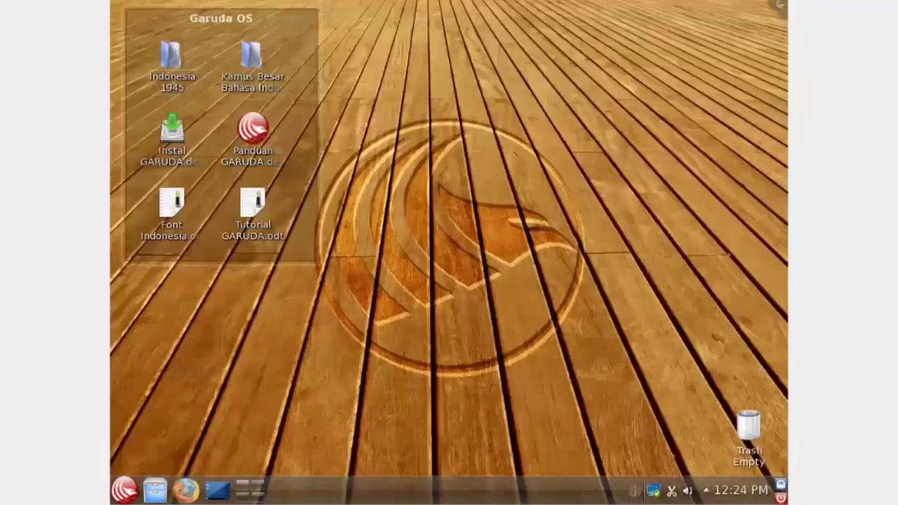
# - Launch LibreOffice Writer from the launcher's favorites and maximize its blank document window
pyautogui.click(124, 493)
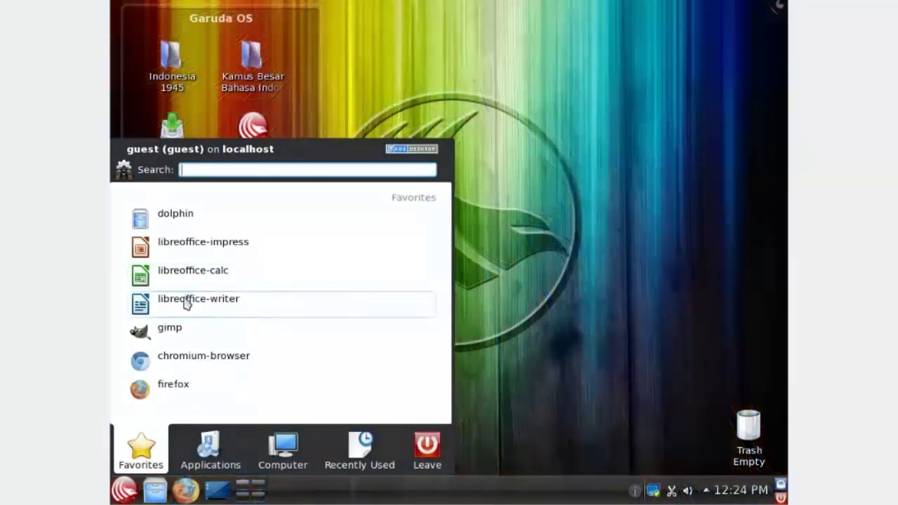
pyautogui.click(186, 302)
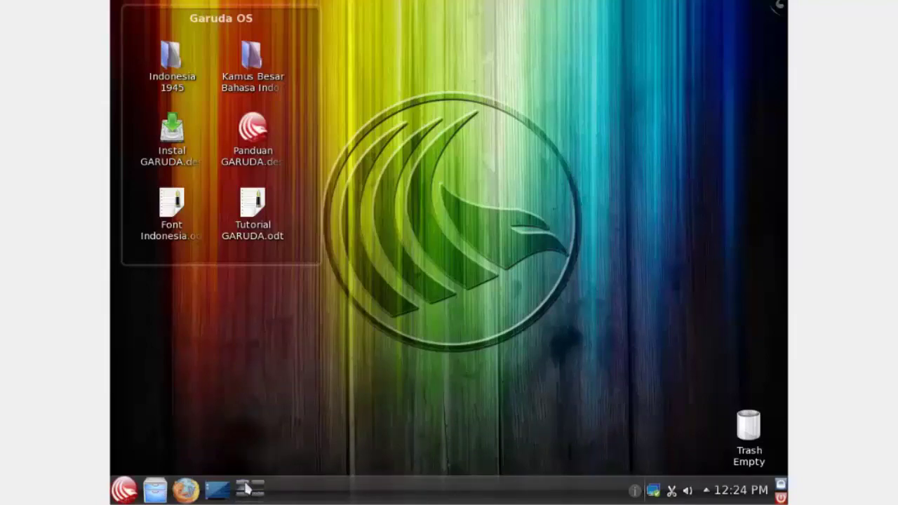
pyautogui.click(258, 491)
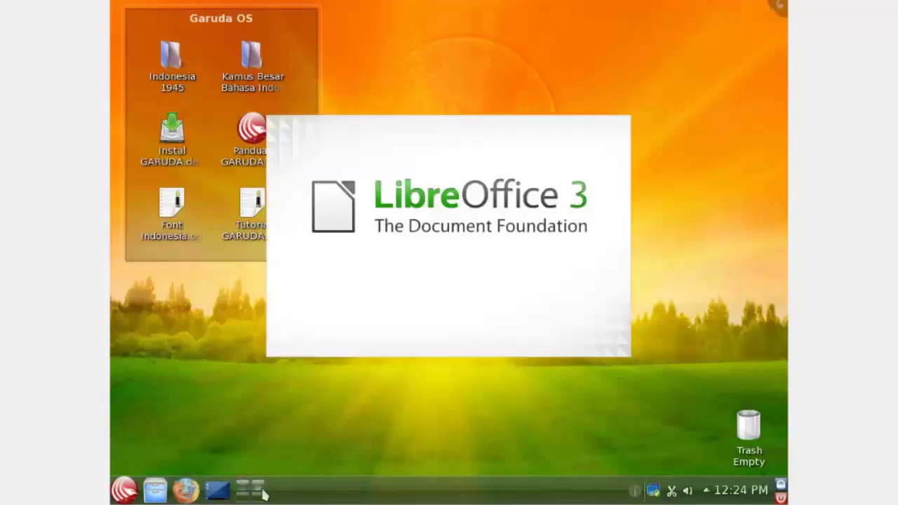
pyautogui.click(256, 491)
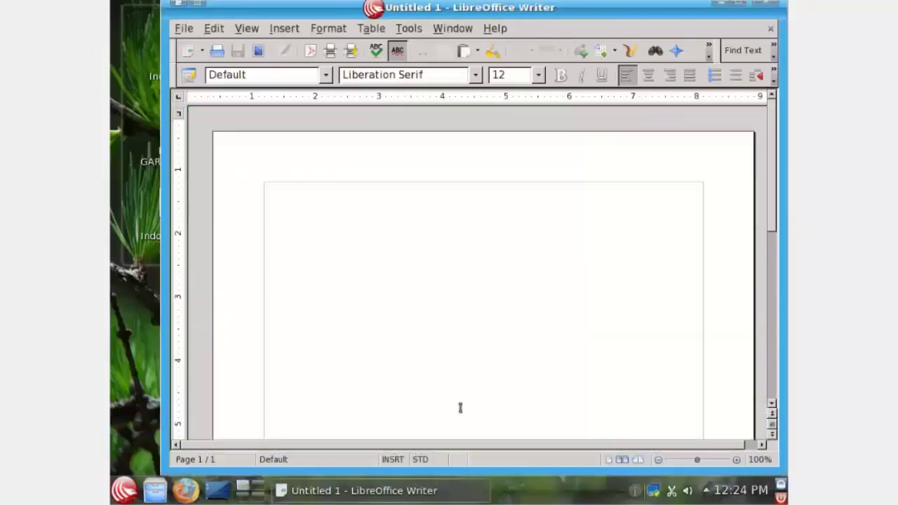
pyautogui.click(216, 491)
pyautogui.click(216, 494)
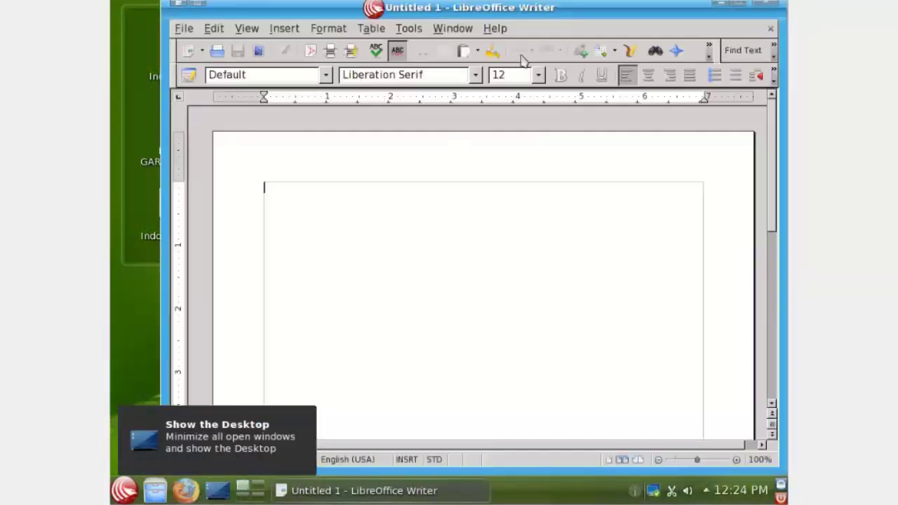
pyautogui.click(745, 9)
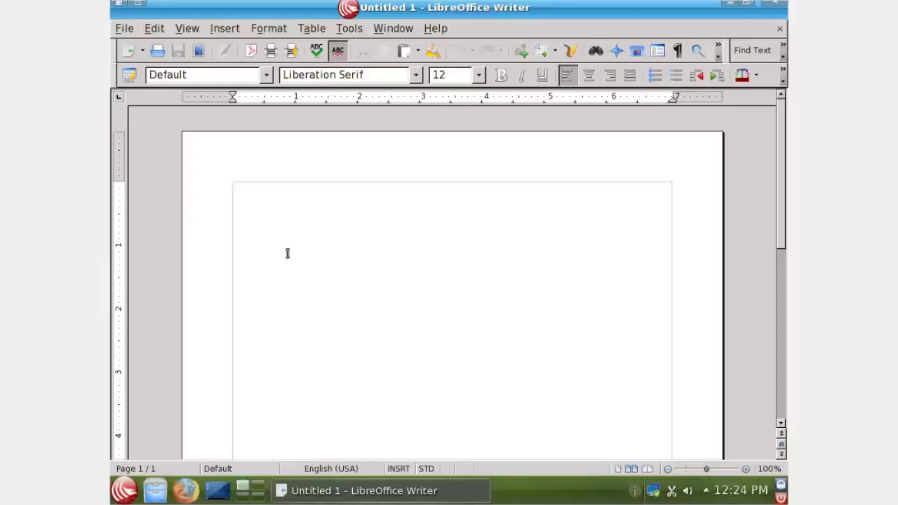
# - Write "Inilah beberapa bagian daripada garuda os" as the first line of the blank document
pyautogui.write('inilah')
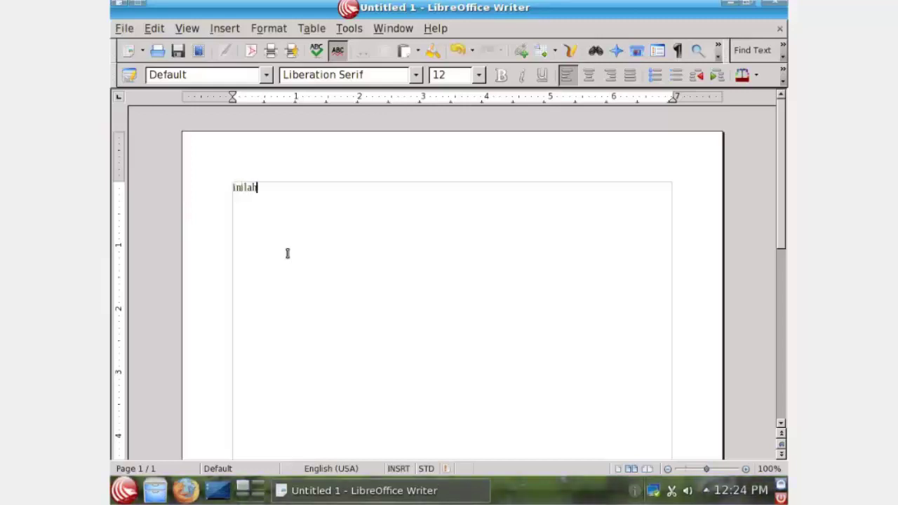
pyautogui.write(' beberap')
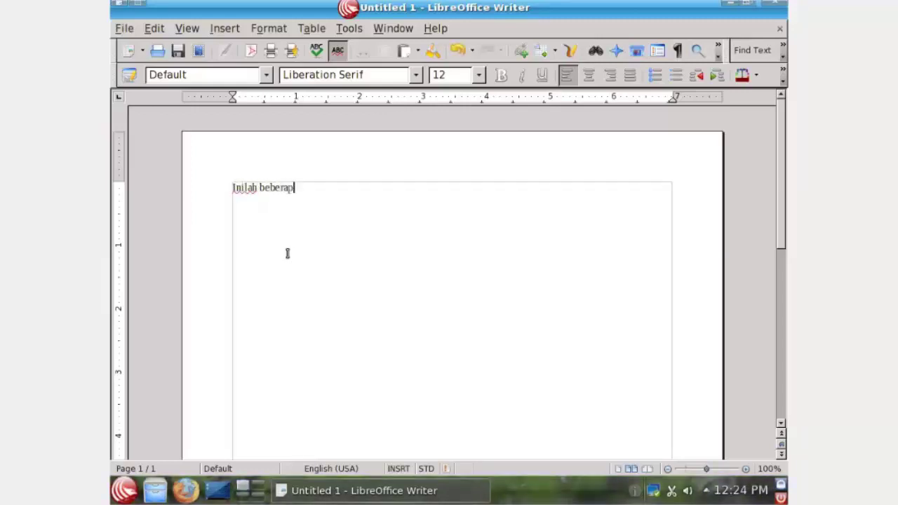
pyautogui.write('a bagian da')
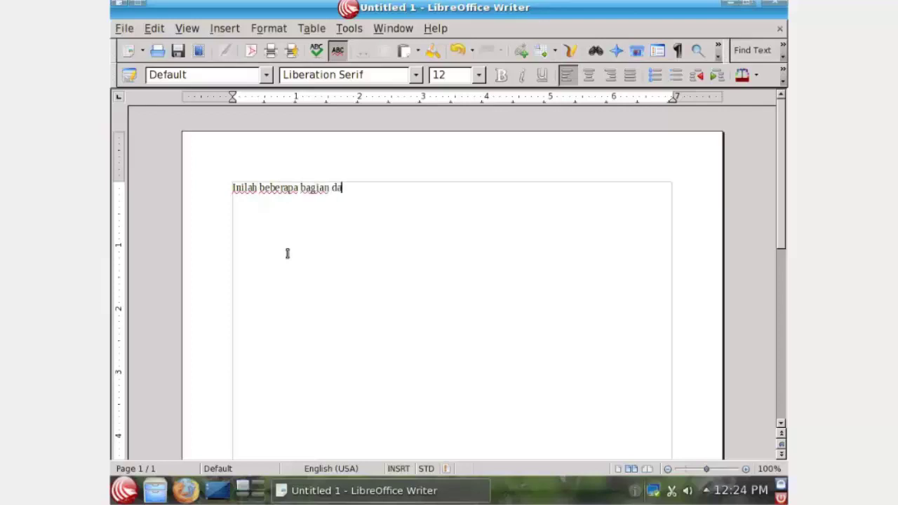
pyautogui.write('ripada gar')
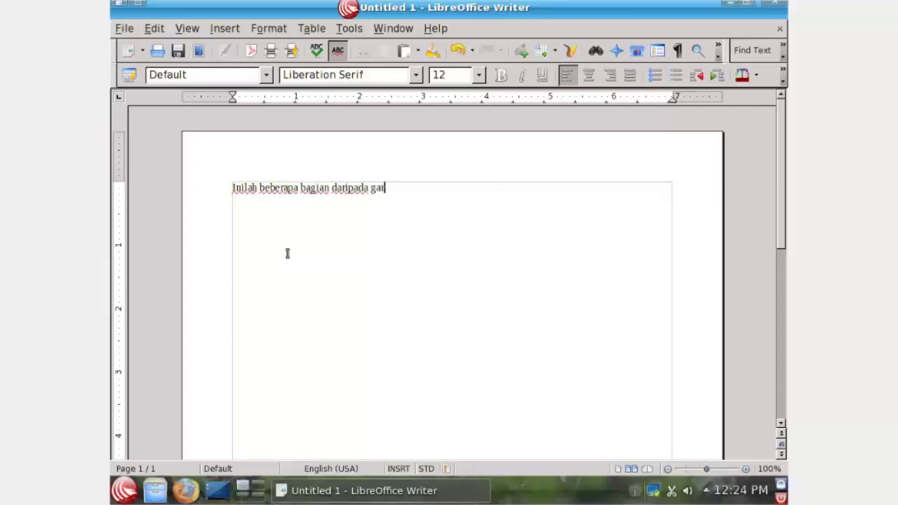
pyautogui.write('uda os')
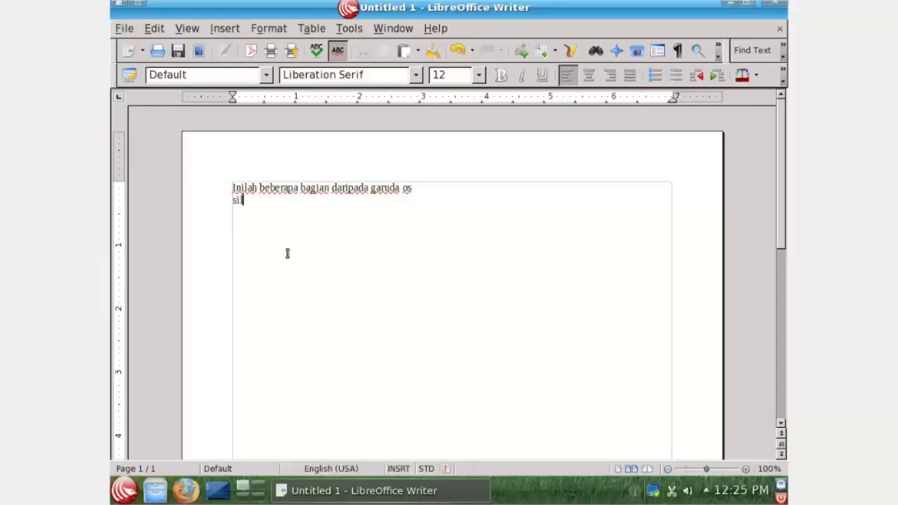
# - Write the second line "silahkan like bila anda menyukai dan jangan lupa sebarkan vidio ini ke teman temanmu"
pyautogui.write('kan like')
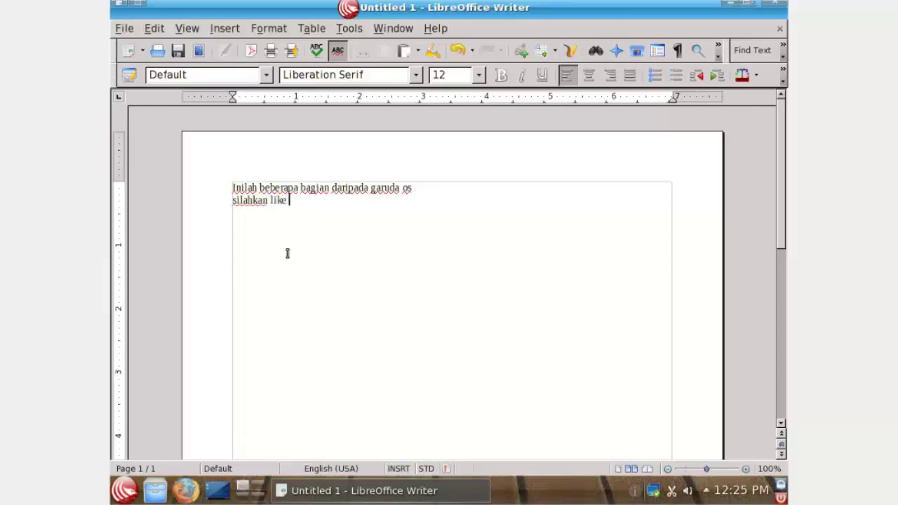
pyautogui.write(' bila anda menyukai')
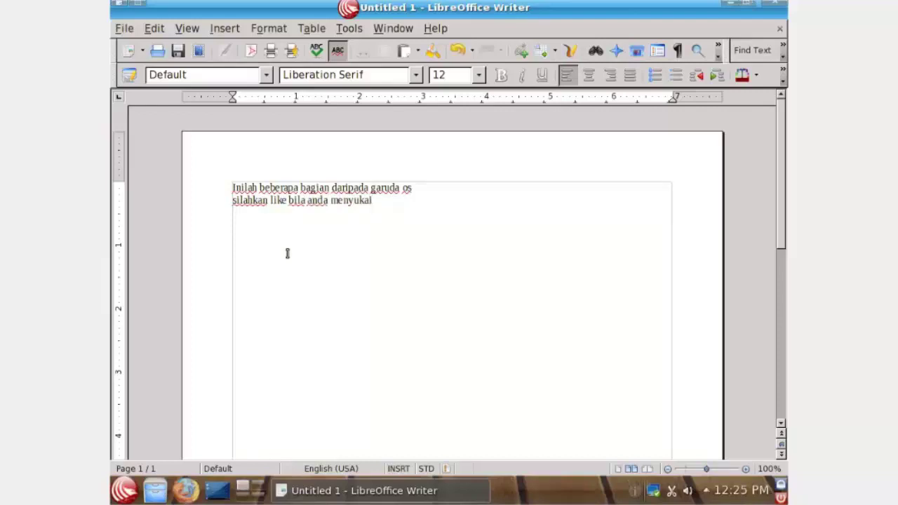
pyautogui.write(' dan jangan lupa')
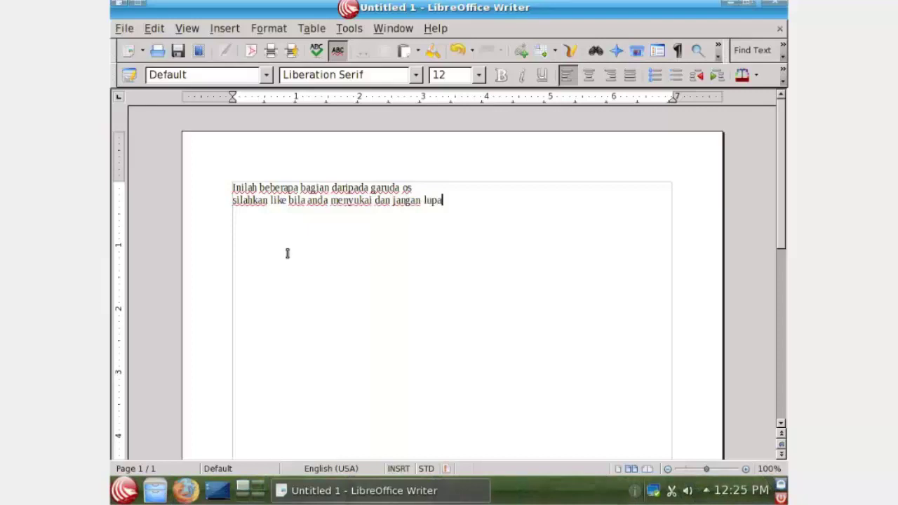
pyautogui.write(' sebarkan vidio')
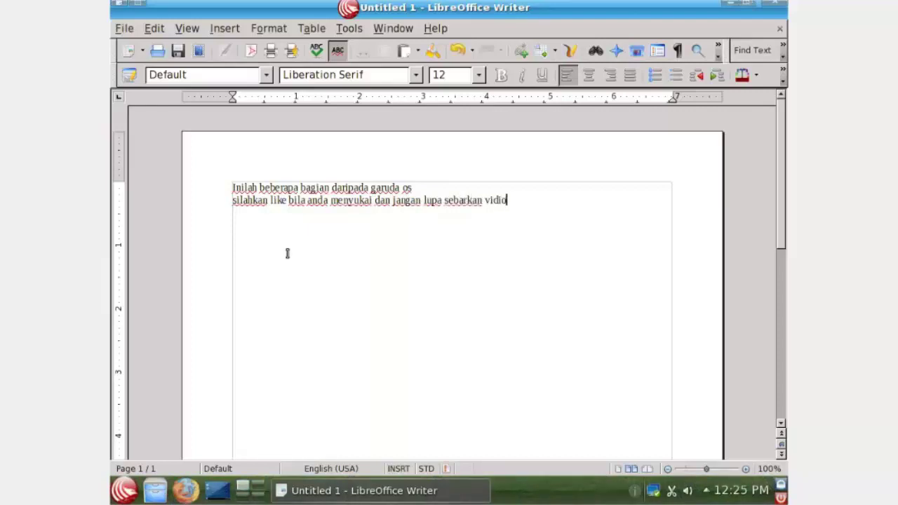
pyautogui.write(' ini ke teman')
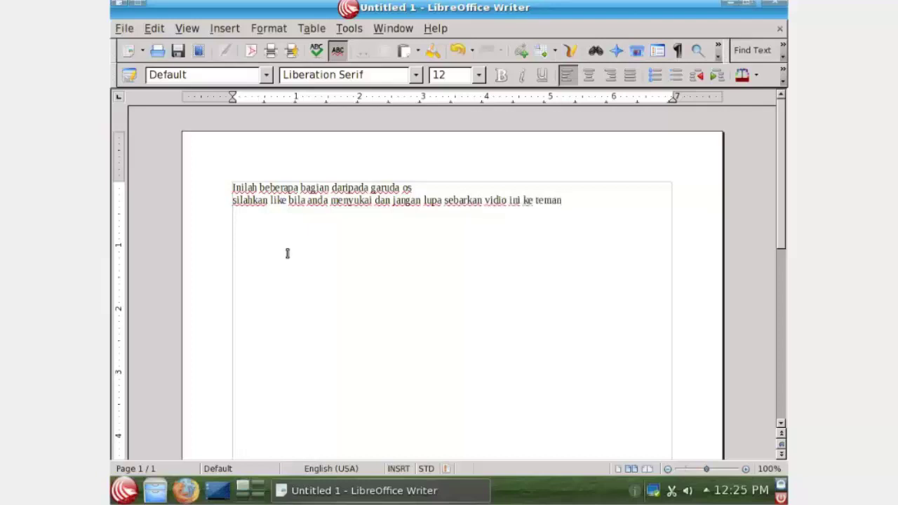
pyautogui.write(' temanmu')
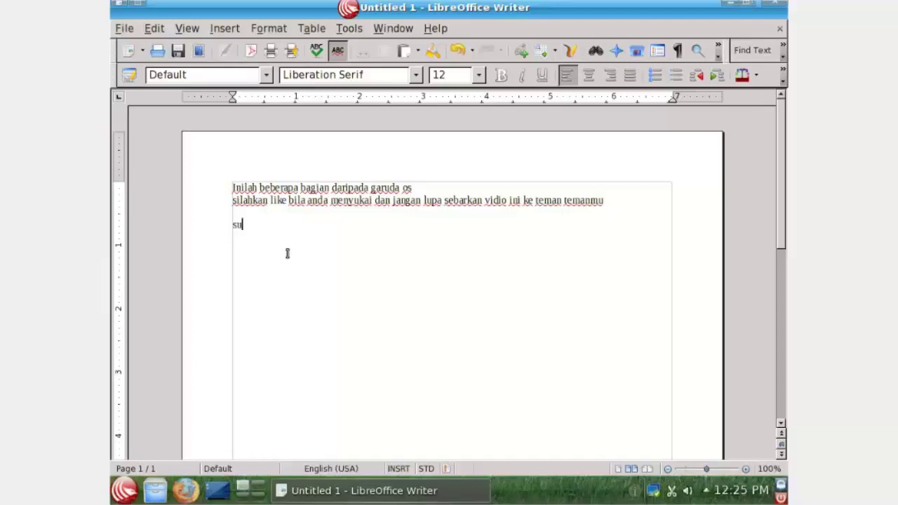
# - Add a centred closing line reading "subcribe...!!!!" below the second line, separated by a blank line
pyautogui.write('bcri')
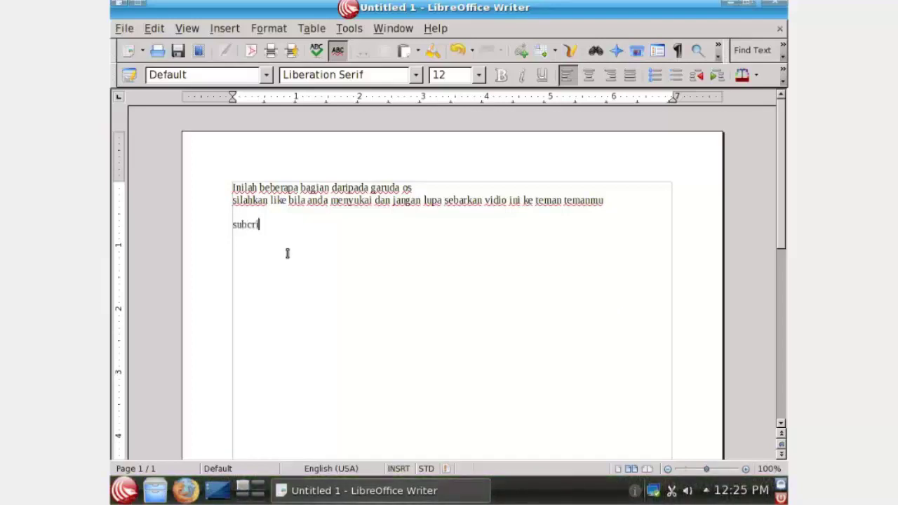
pyautogui.write('be..!!!!')
pyautogui.hotkey('ctrl', 'e')
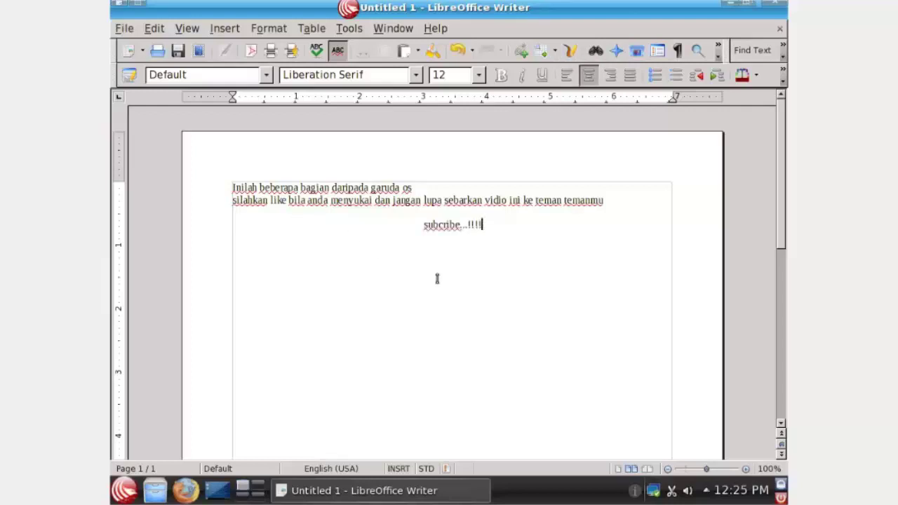
# - Make all the text in the document bold and clear the selection
pyautogui.moveTo(511, 250); pyautogui.dragTo(235, 187)
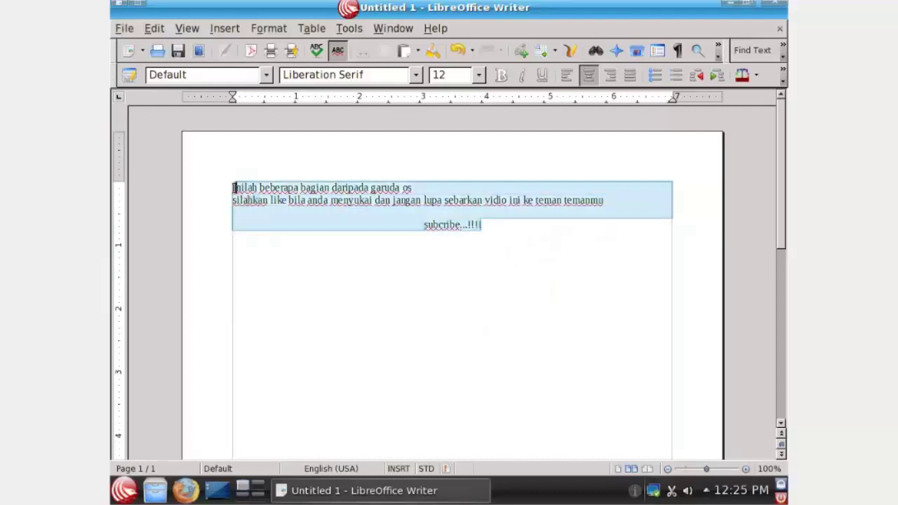
pyautogui.hotkey('ctrl', 'b')
pyautogui.click(555, 295)
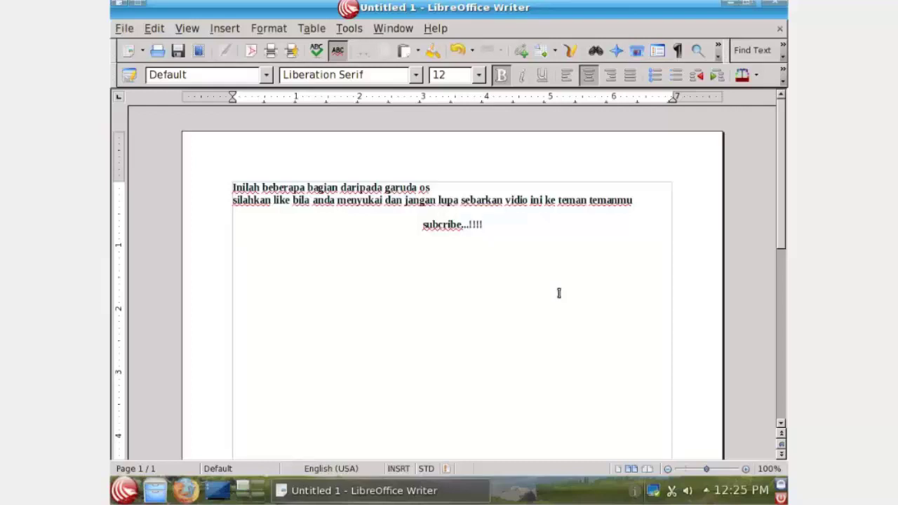
# - Close the Writer document and discard its changes
pyautogui.click(776, 5)
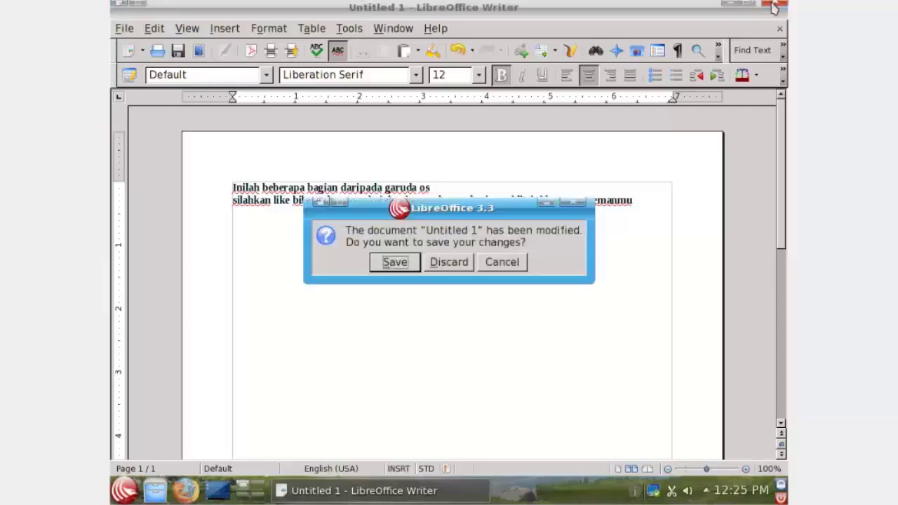
pyautogui.click(443, 265)
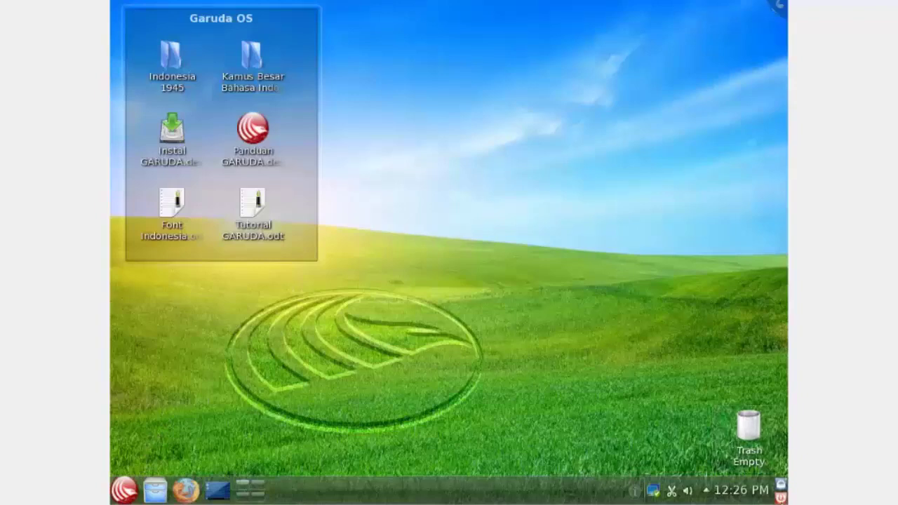
# - Open the Application Launcher Settings and try the Switch tabs on hover option, leaving it enabled
pyautogui.click(124, 490)
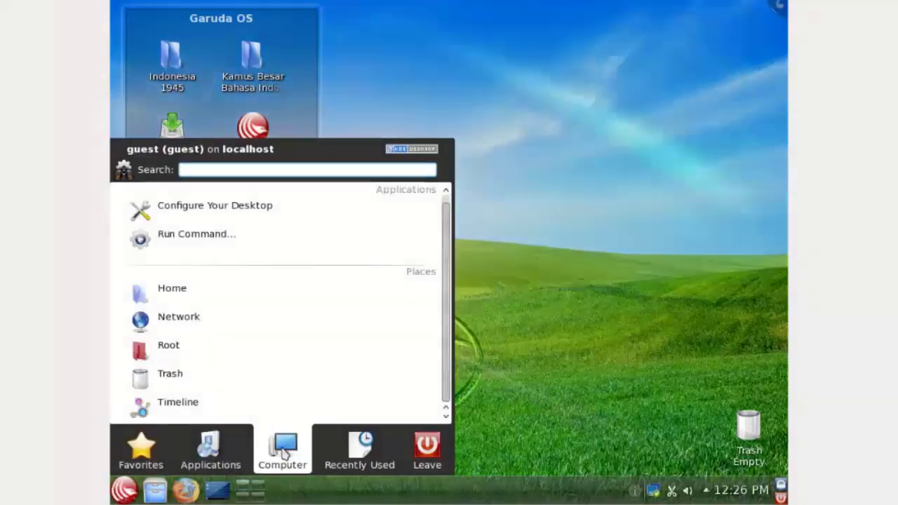
pyautogui.rightClick(284, 453)
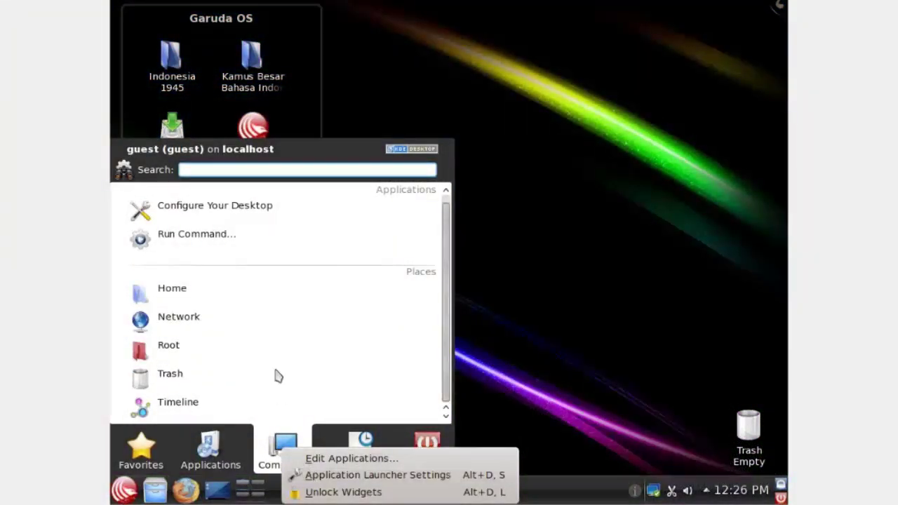
pyautogui.click(348, 476)
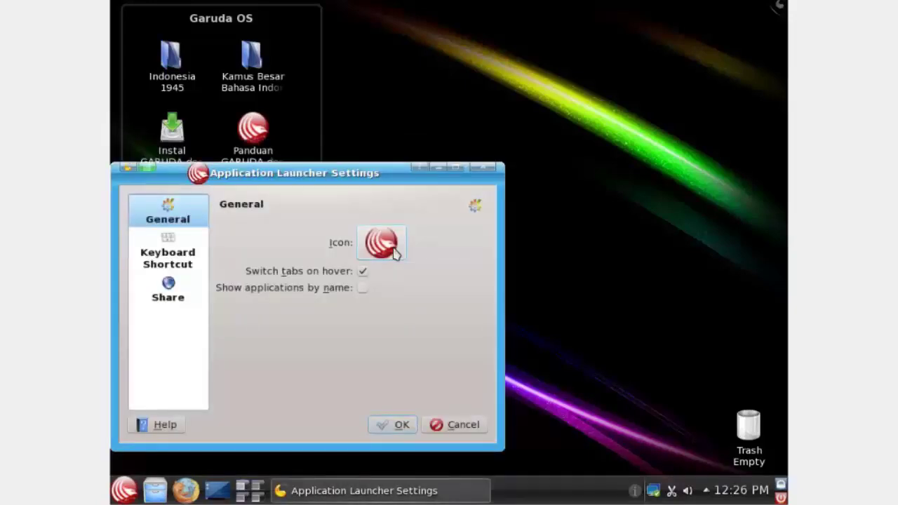
pyautogui.click(361, 273)
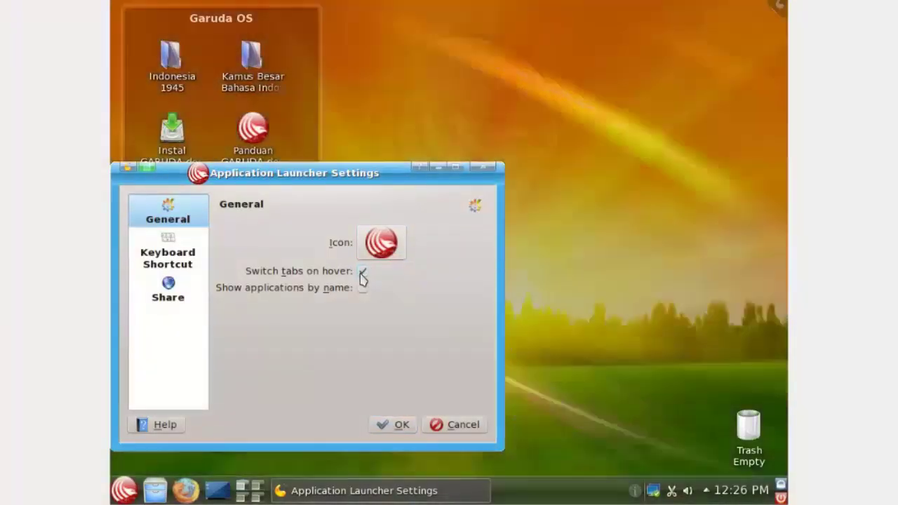
pyautogui.click(362, 274)
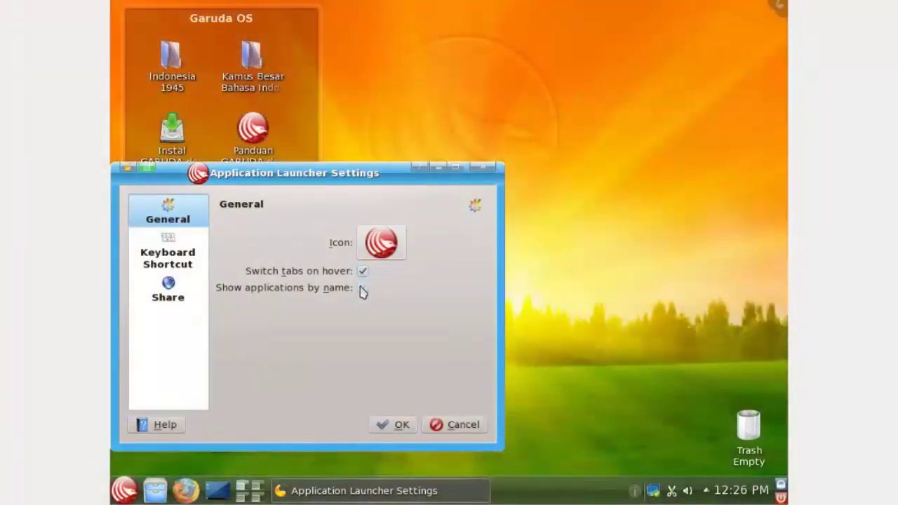
# - Examine the launcher's Keyboard Shortcut, Share and General settings and its help page, and close both windows
pyautogui.click(159, 265)
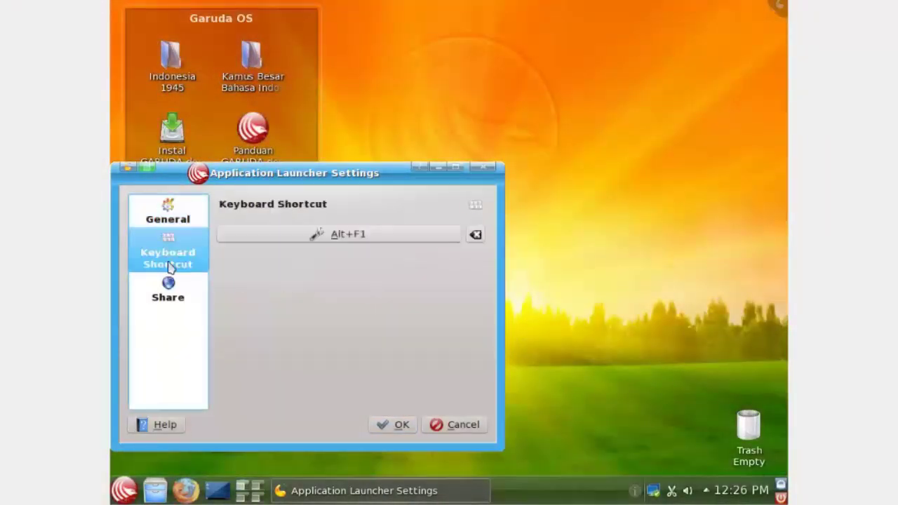
pyautogui.click(172, 297)
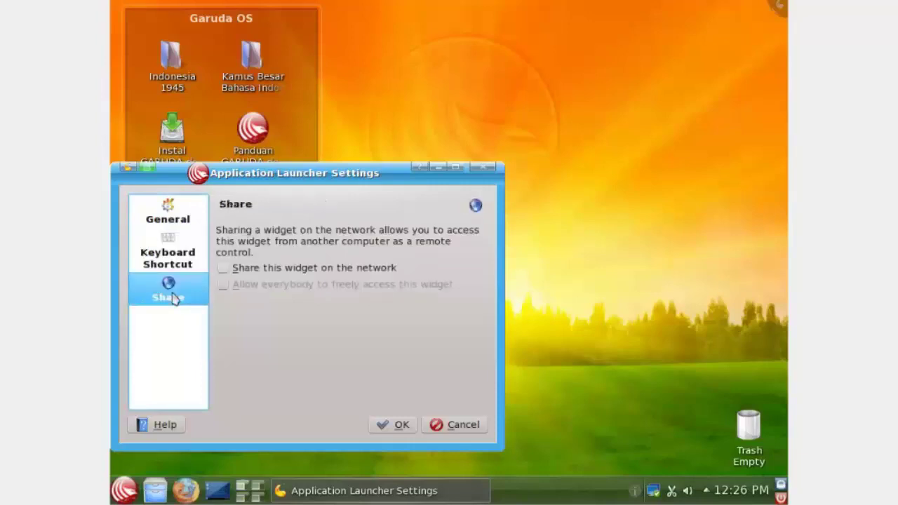
pyautogui.click(173, 218)
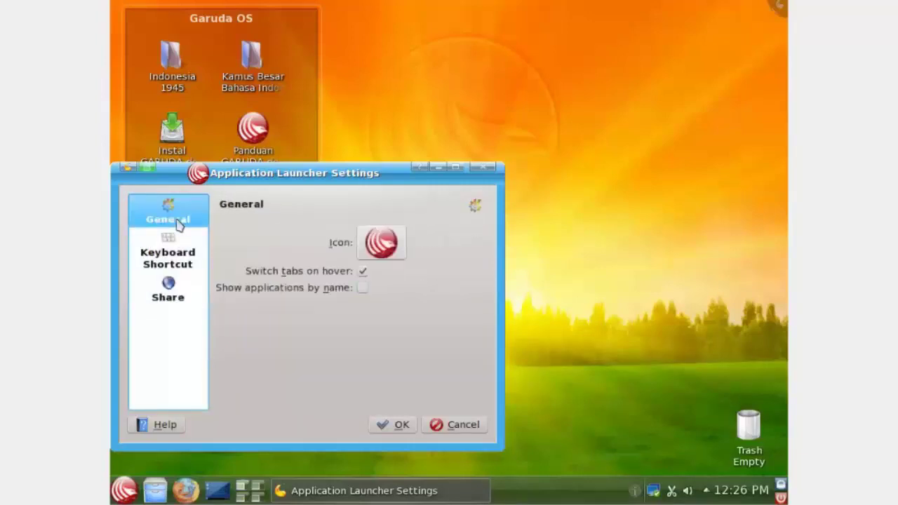
pyautogui.click(156, 435)
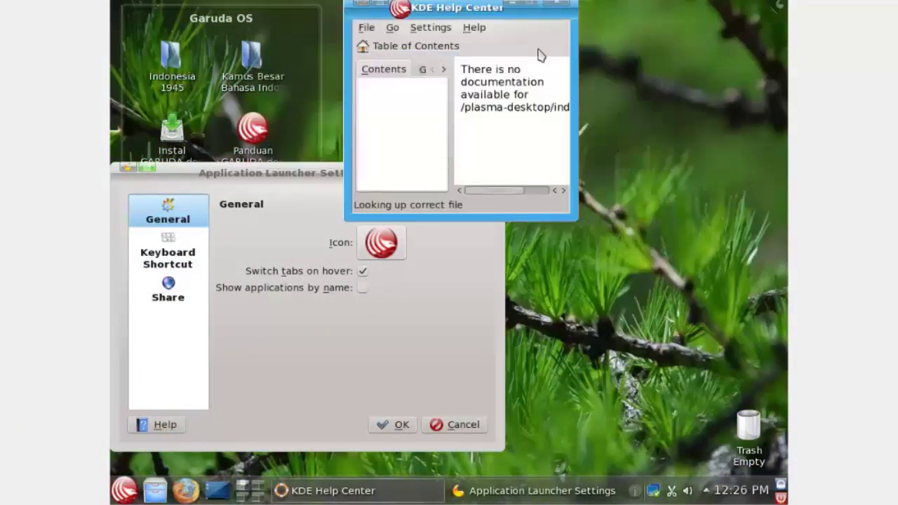
pyautogui.click(561, 4)
pyautogui.click(474, 171)
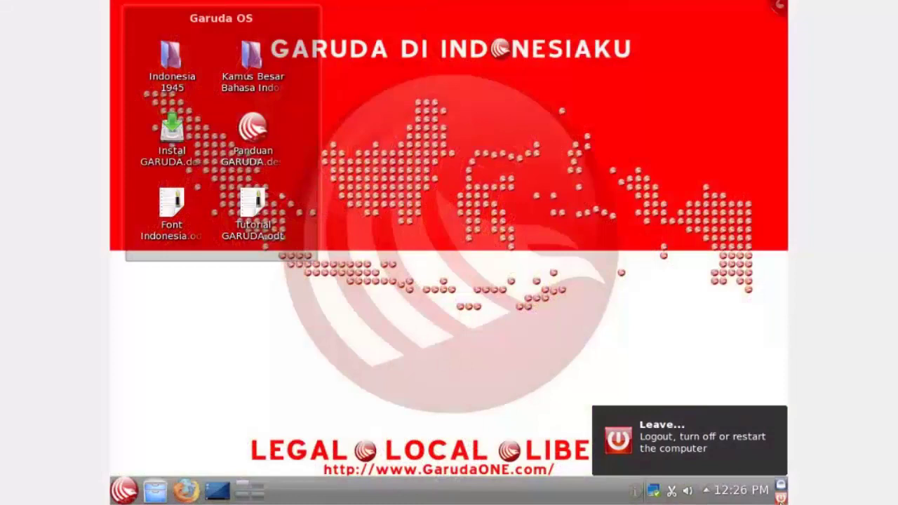
# - Open Garuda's leave dialog with the turn-off options, and exit the virtual machine to the Windows desktop
pyautogui.click(781, 497)
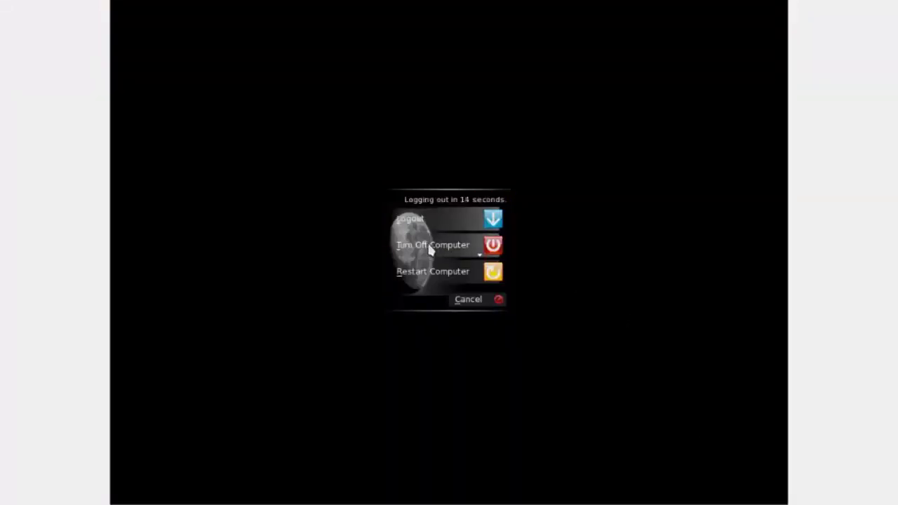
pyautogui.press('Escape')
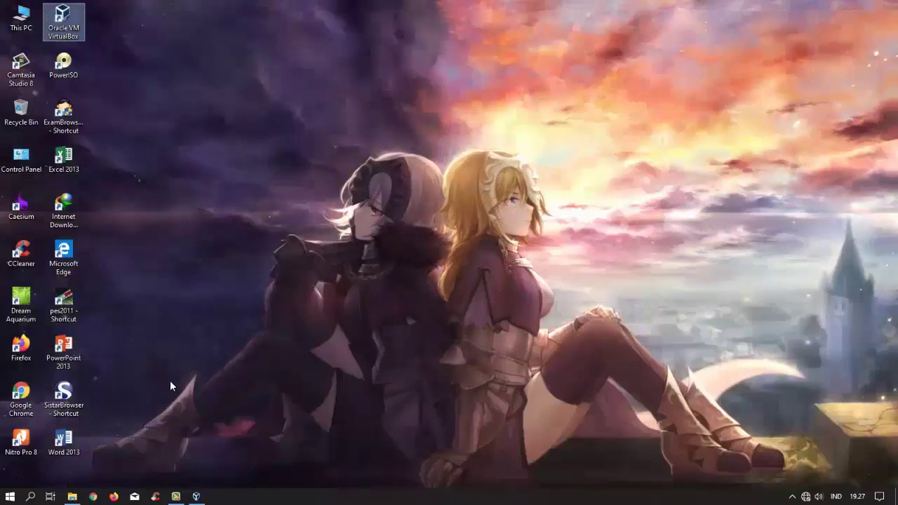
# - Launch notepad through the Windows Run dialog and close its empty window
pyautogui.moveTo(80, 492)
pyautogui.press('super+r')
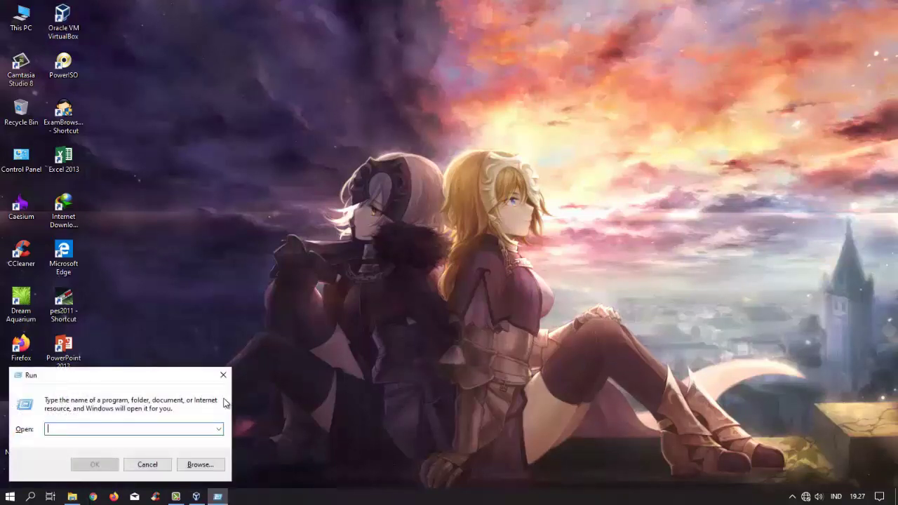
pyautogui.write('notepad')
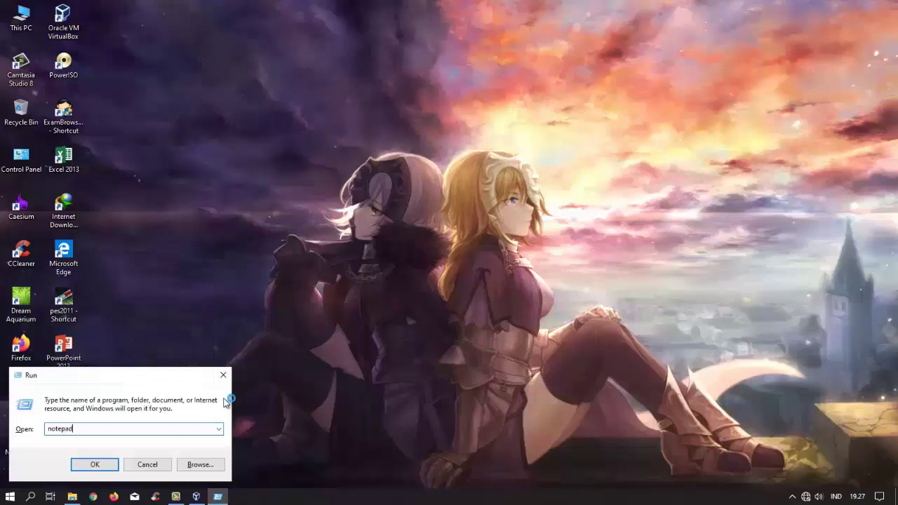
pyautogui.press('Return')
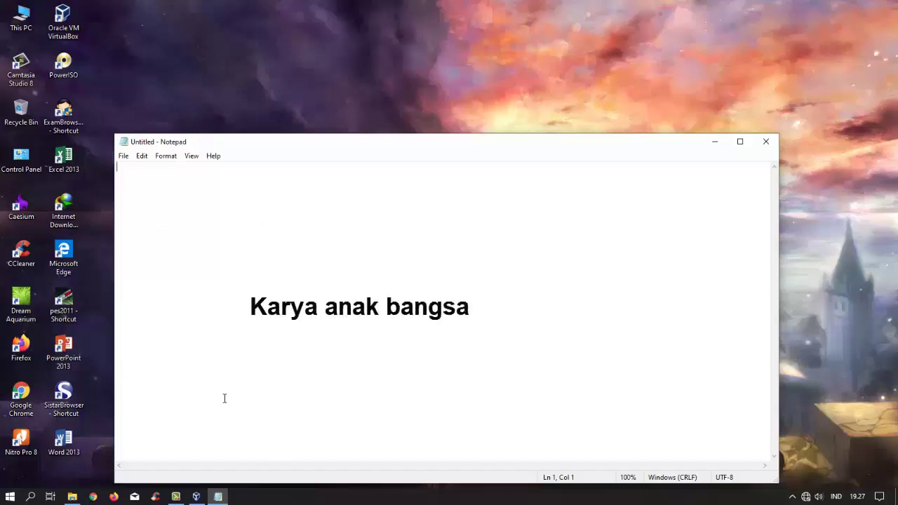
pyautogui.click(766, 141)
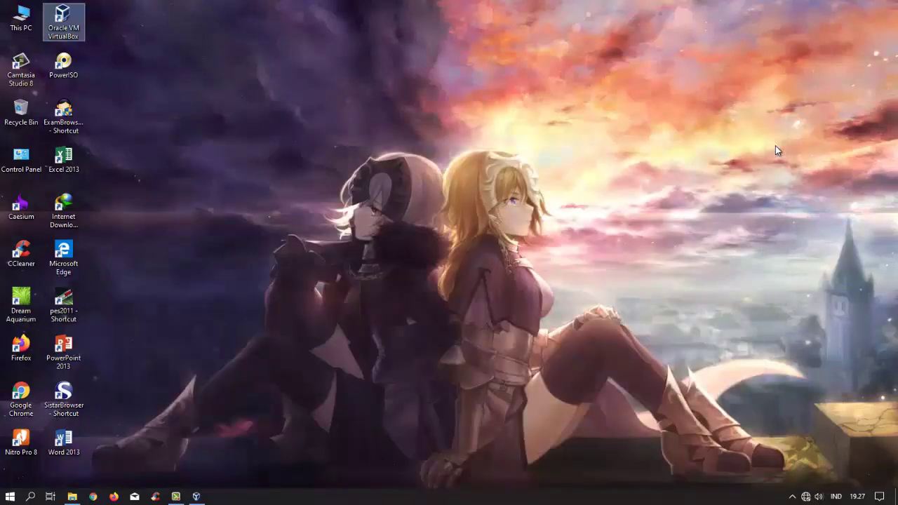